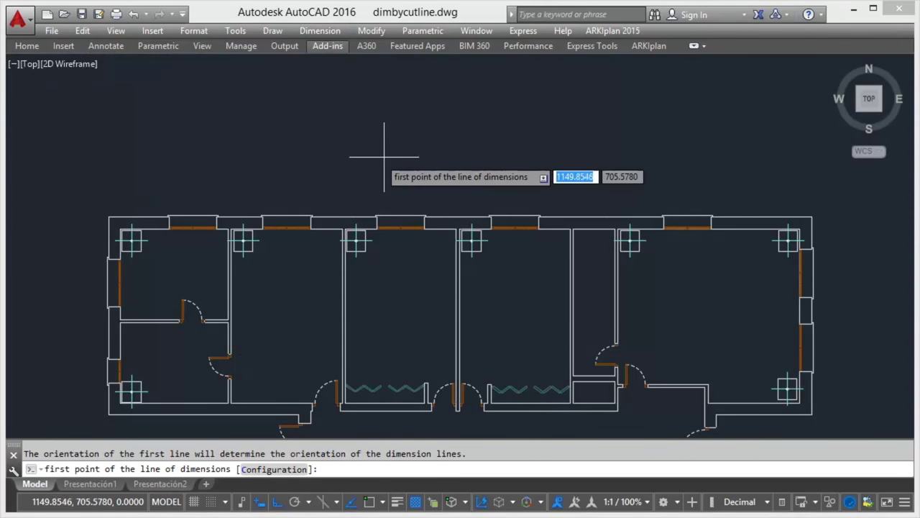
Dimension the top wall with a red chain (1.91, 1.50, 1.46…) and a 22.19 overall above it.
left_click(59, 221)
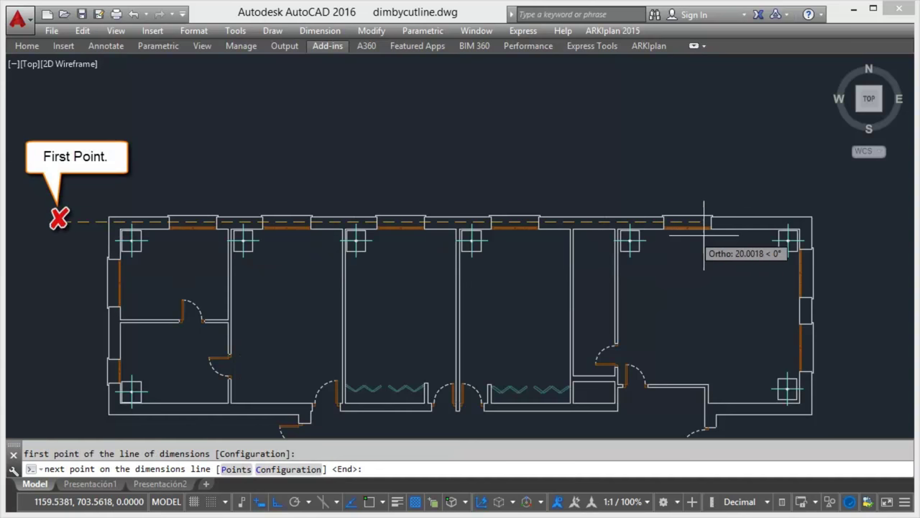
left_click(868, 221)
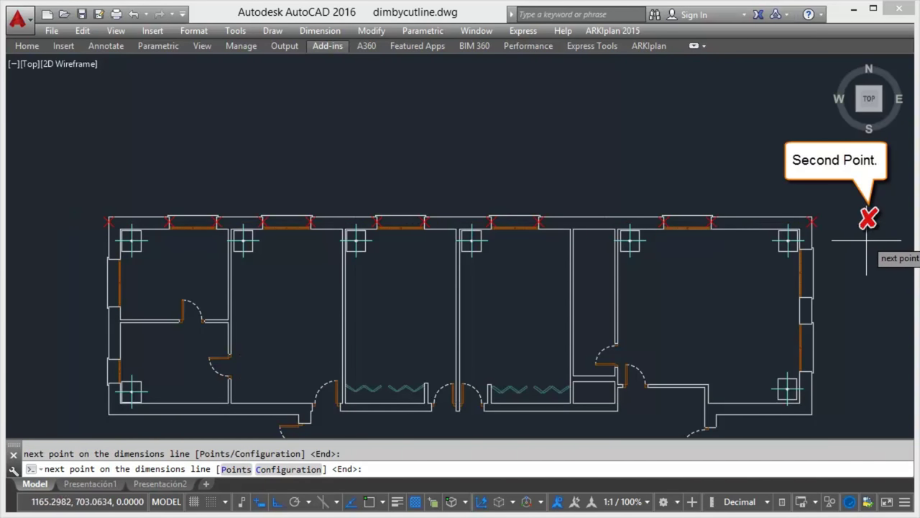
key("Return")
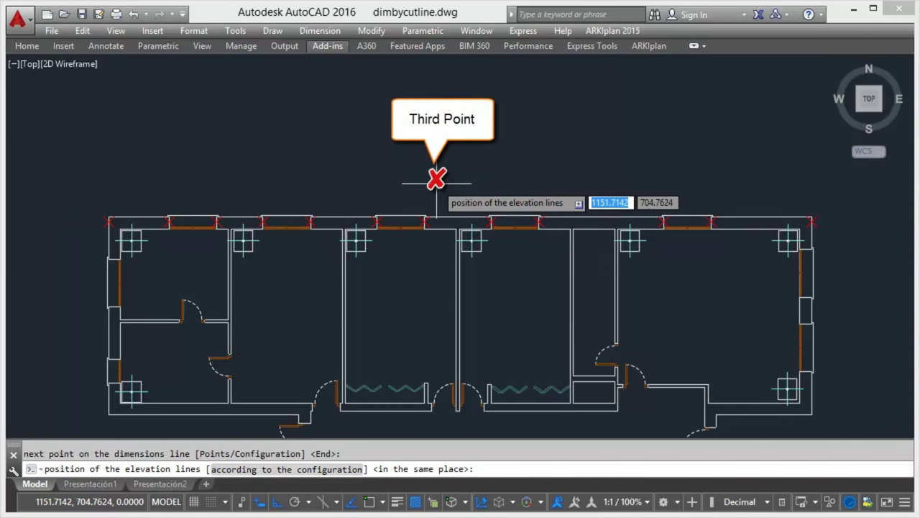
left_click(437, 189)
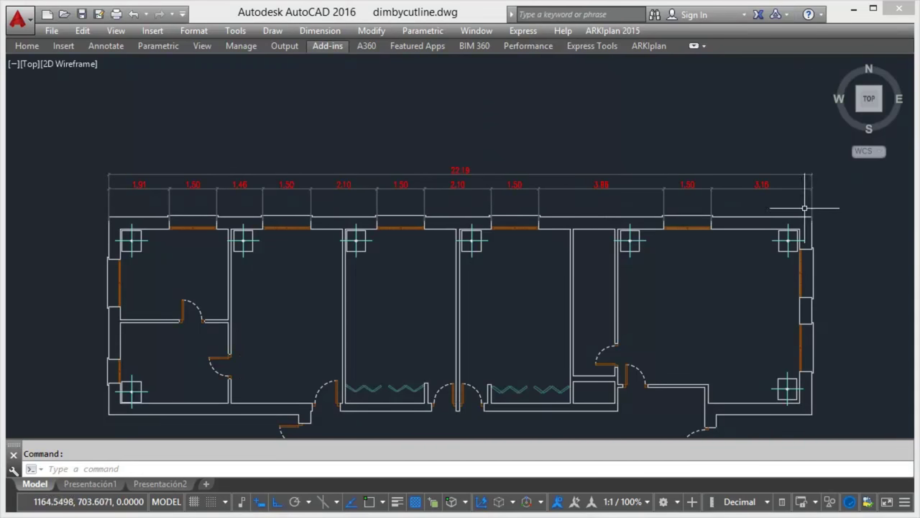
Pan to show both wings and place a vertical dimension chain left of the plan.
right_click(571, 208)
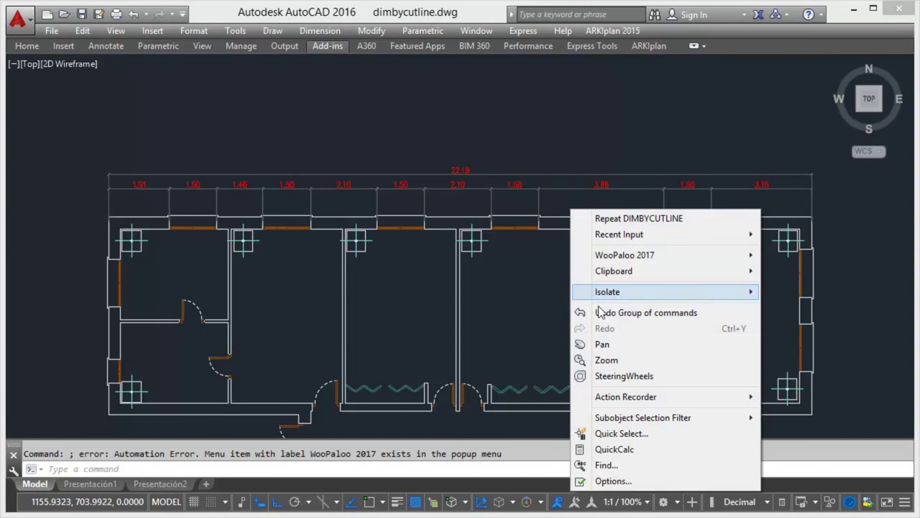
left_click(610, 345)
scroll(437, 199, "down", 3)
left_click_drag(437, 199, 493, 213)
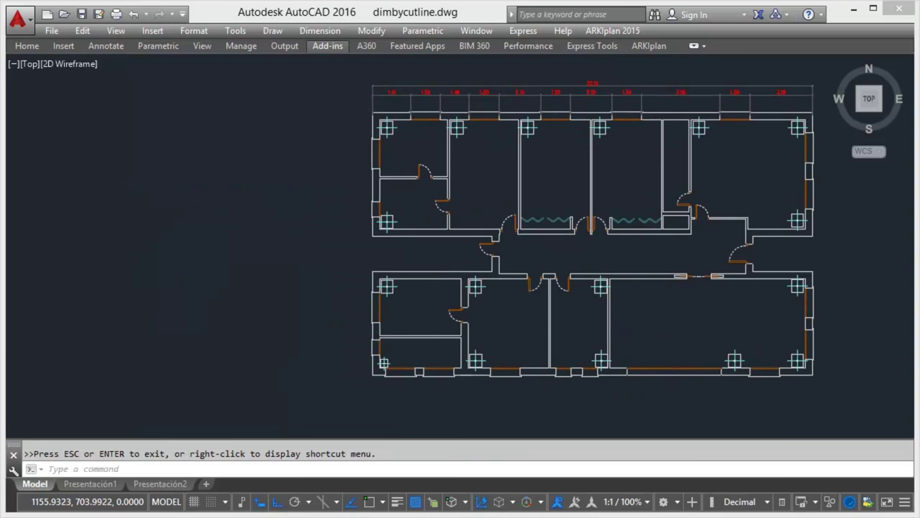
key("Return")
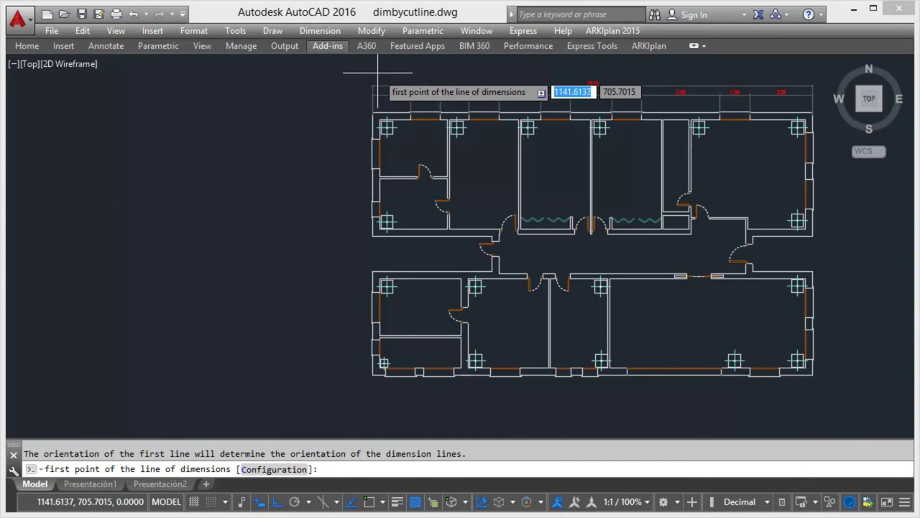
left_click(378, 72)
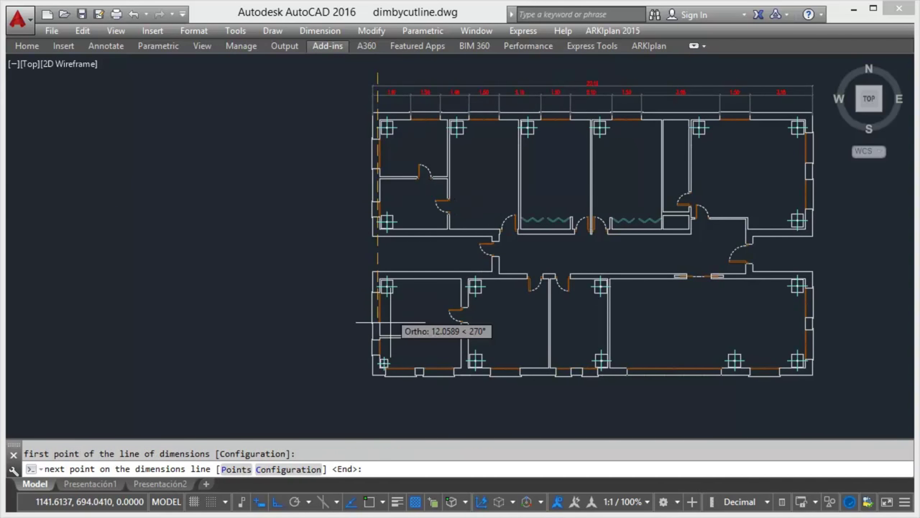
left_click(385, 405)
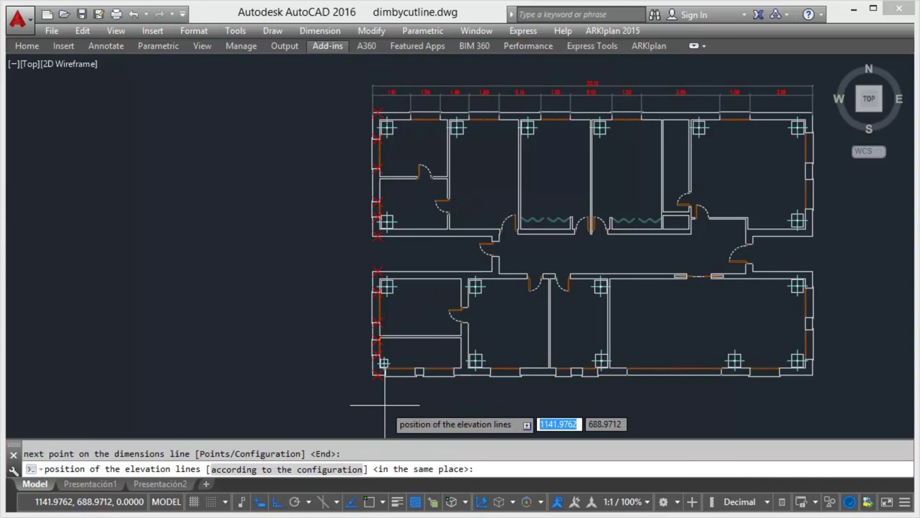
left_click(352, 227)
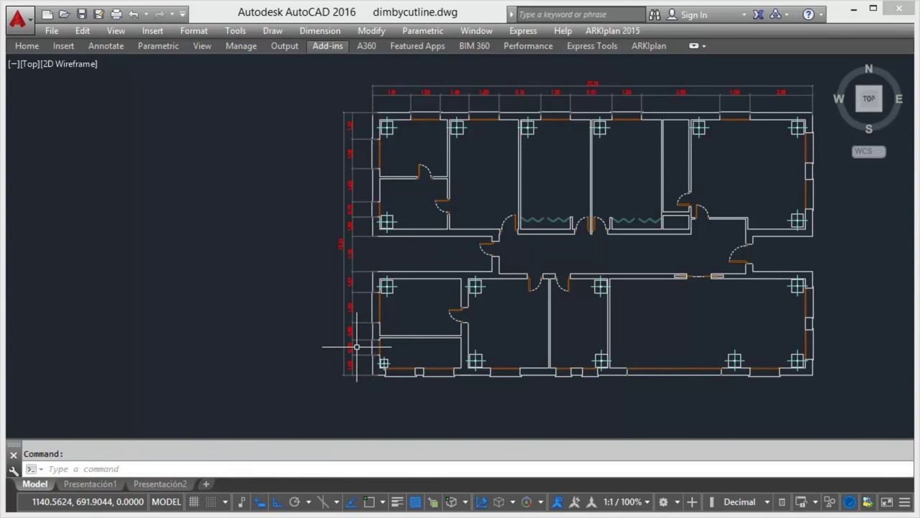
Add a chained dimension string below the bottom wall.
key("Return")
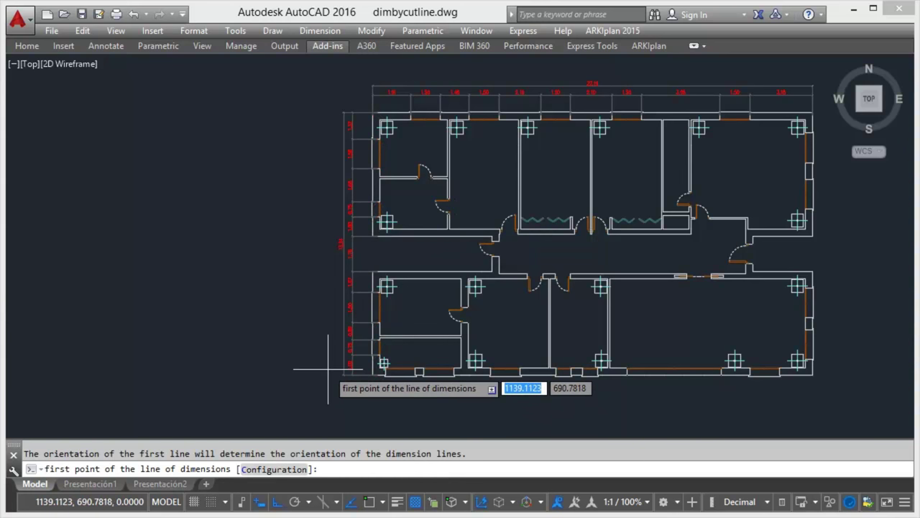
left_click(351, 372)
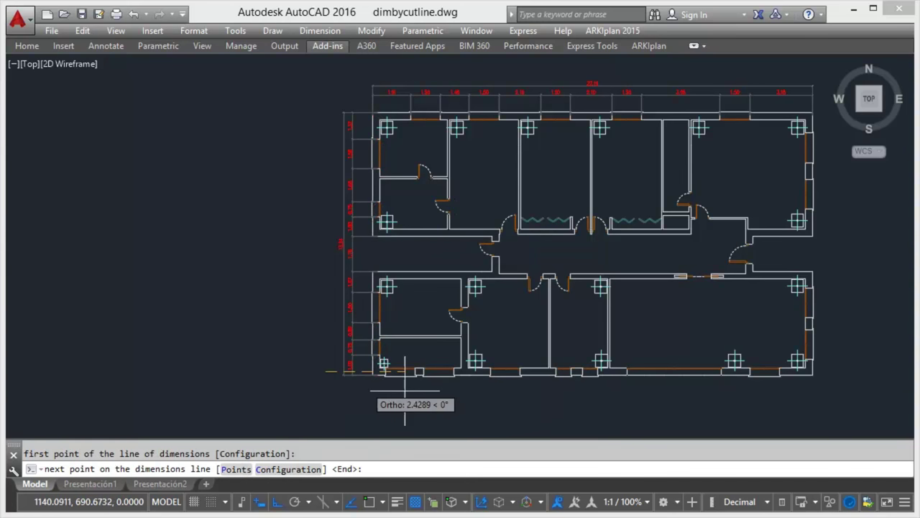
left_click(823, 381)
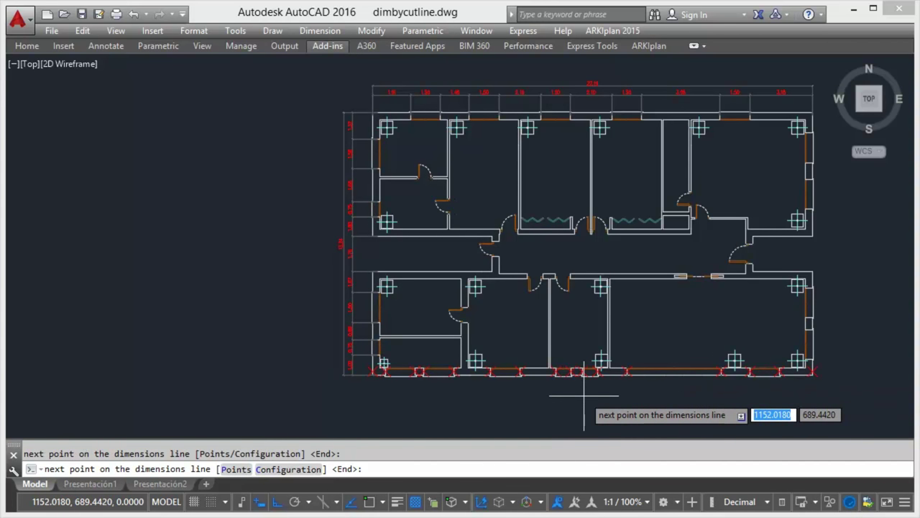
key("Return")
left_click(560, 409)
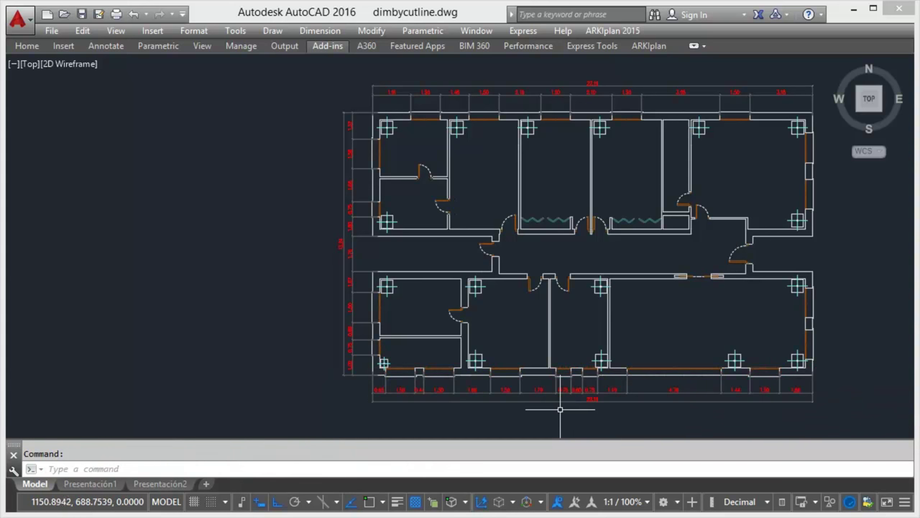
Add a chained dimension string along the right wall.
key("Return")
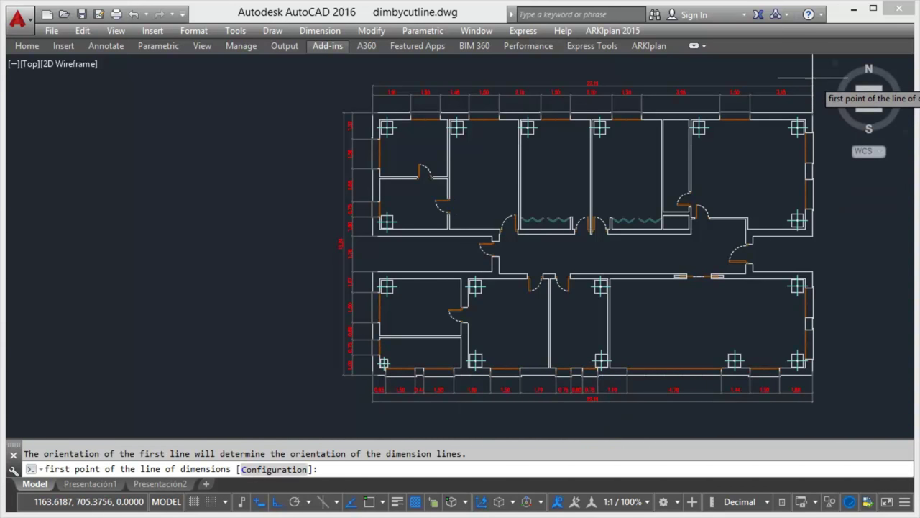
left_click(811, 95)
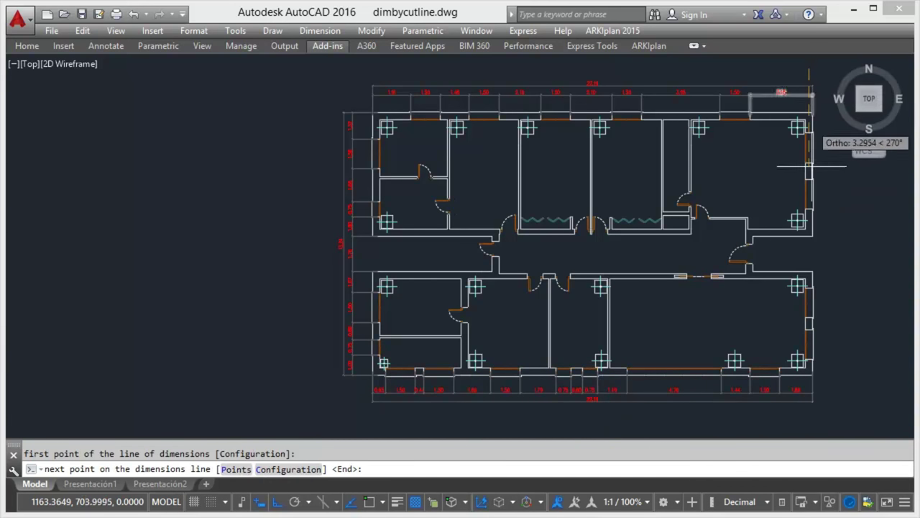
left_click(824, 411)
key("Return")
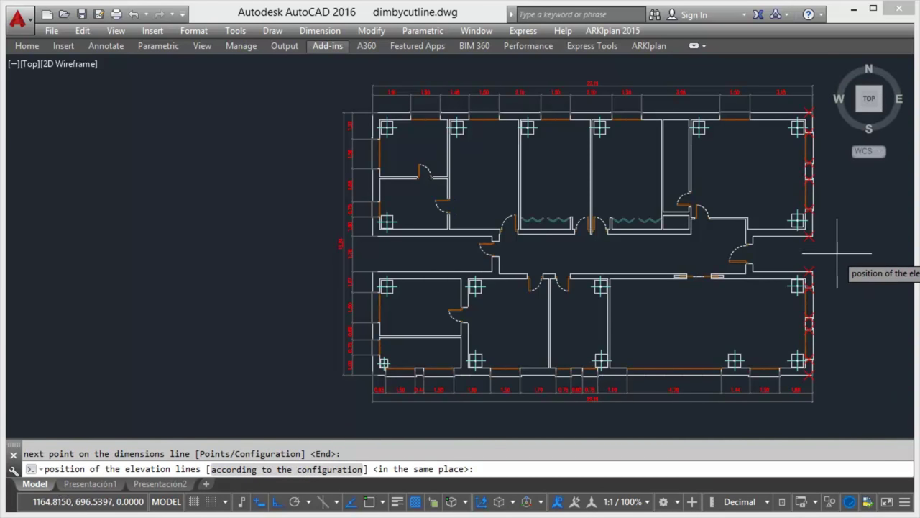
key("Return")
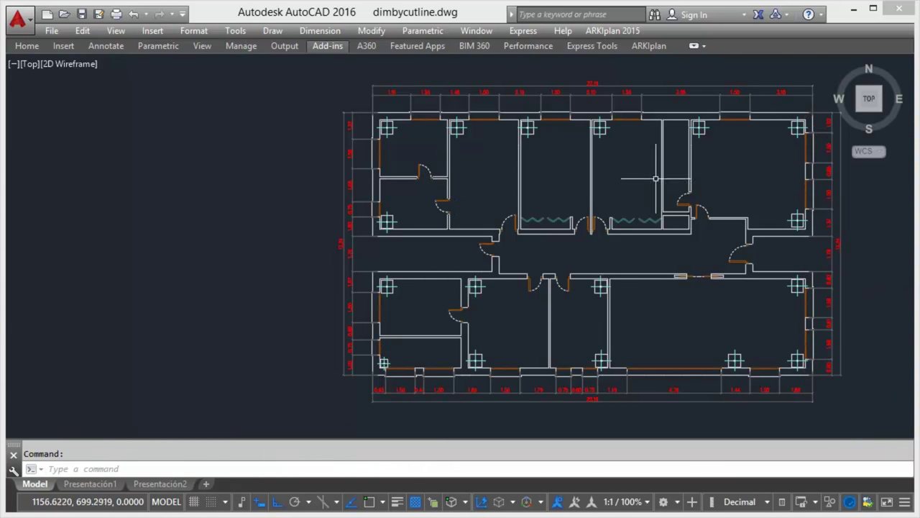
scroll(659, 98, "up", 2)
scroll(668, 93, "up", 2)
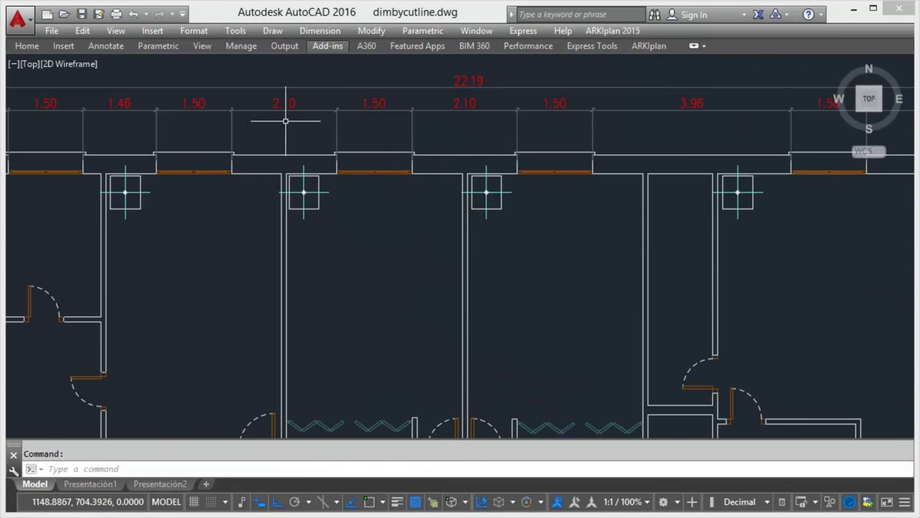
From Woo Dimension > Dimensions by cut line, enter option C to open its configuration dialog.
scroll(311, 166, "down", 5)
scroll(131, 348, "up", 5)
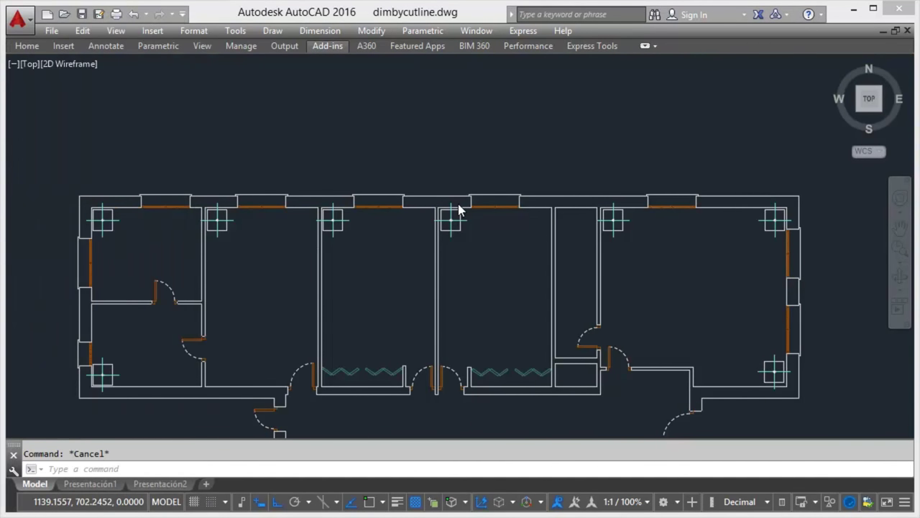
left_click(328, 45)
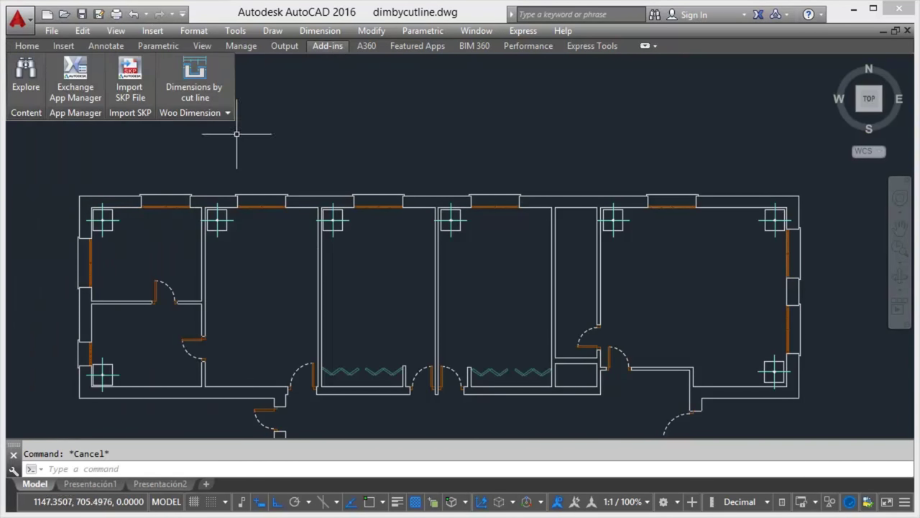
left_click(194, 75)
type("c")
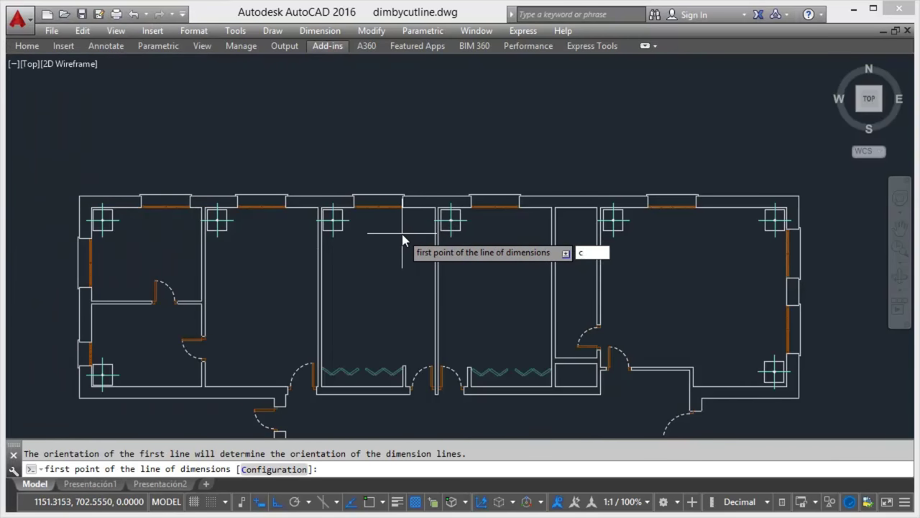
key("Return")
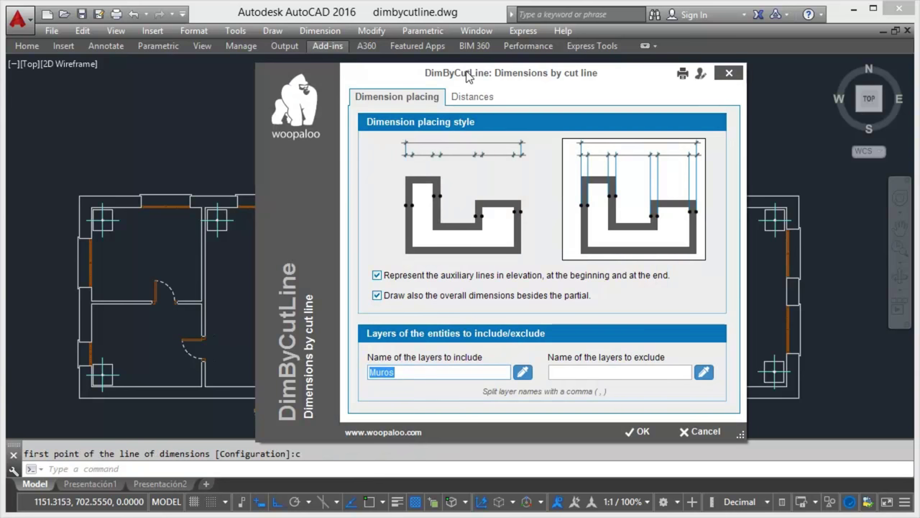
Set DimByCutLine to include only the Pilares column layer, keeping 0.2500 minimum distance, and confirm.
left_click(470, 105)
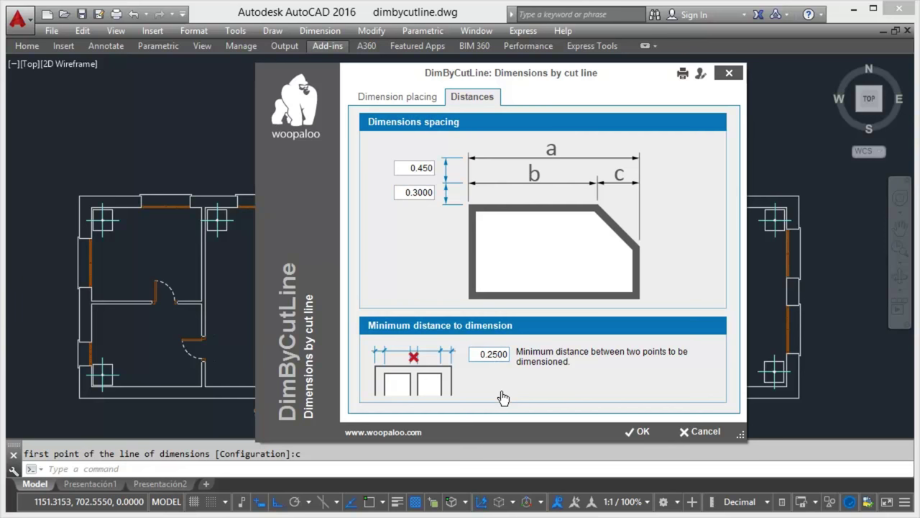
left_click(400, 100)
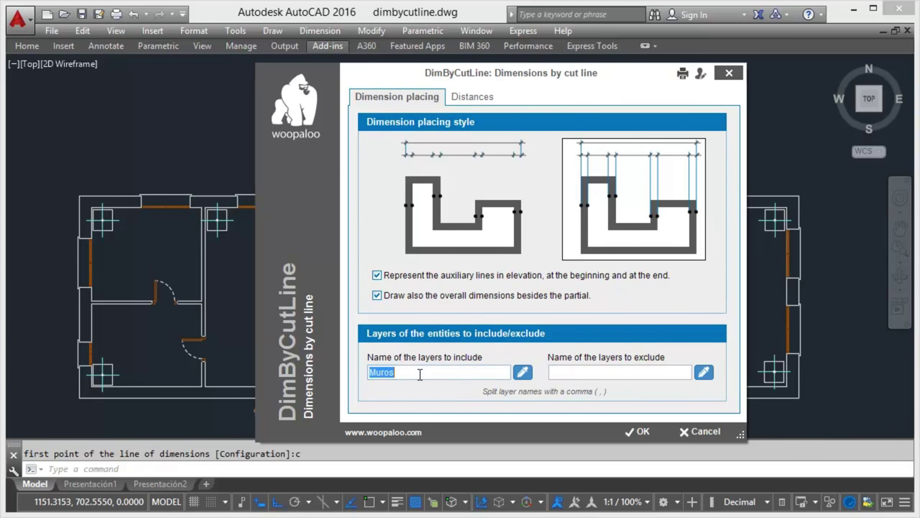
left_click(522, 373)
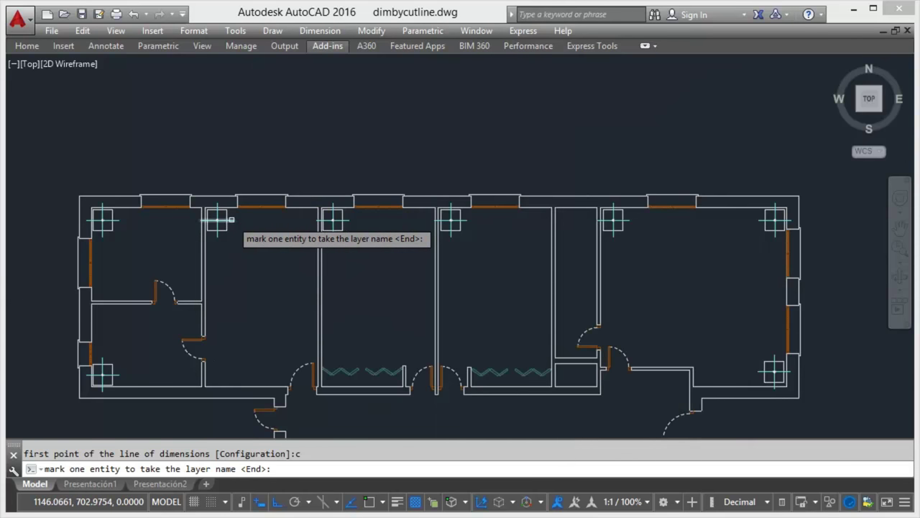
left_click(232, 220)
key("Return")
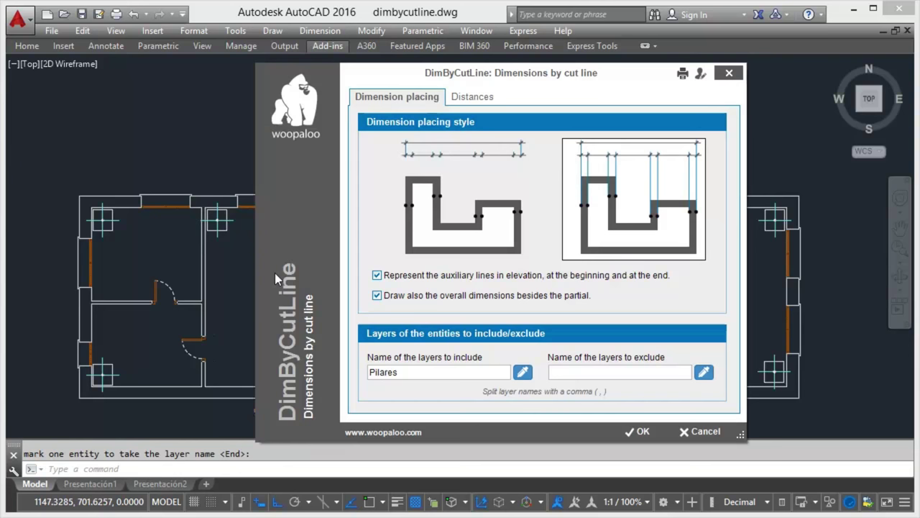
left_click(647, 433)
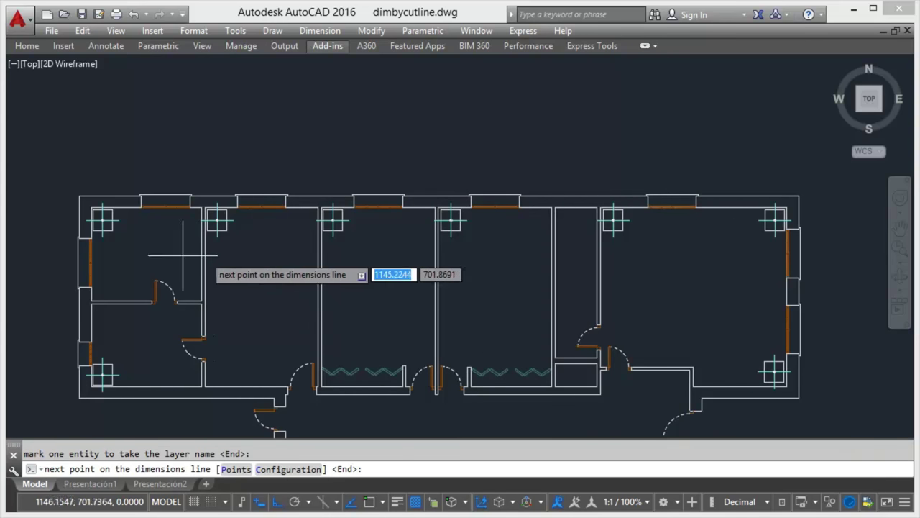
Dimension the columns across the top of the upper building, totalling 20.73.
left_click(53, 211)
left_click(801, 226)
key("Return")
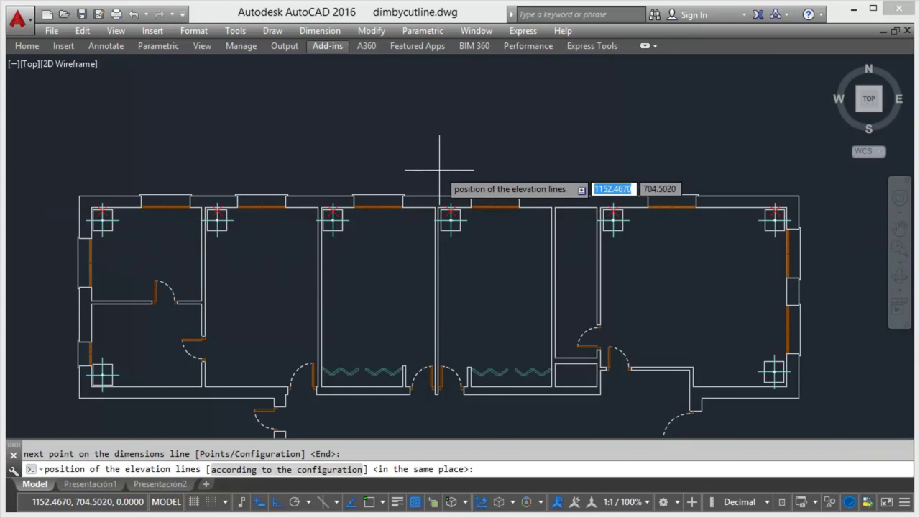
key("Return")
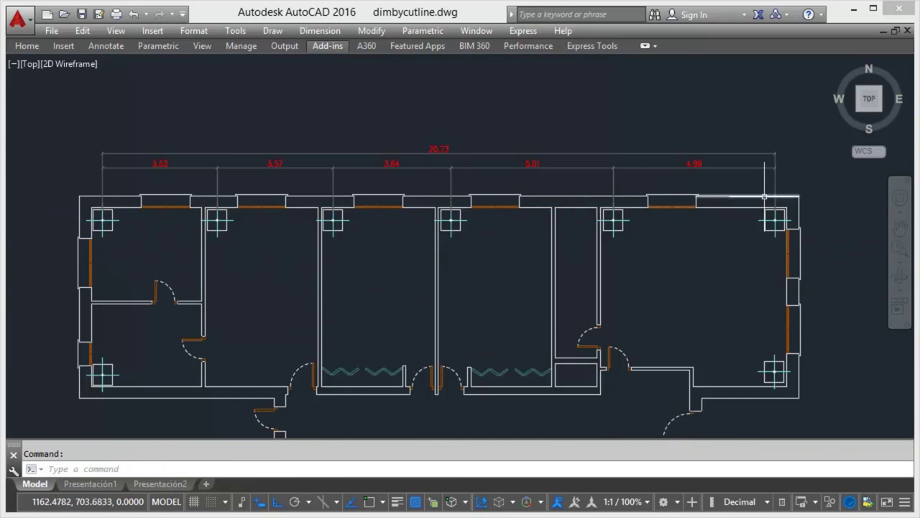
Bring the whole upper building into view and dimension its left-side columns (11.89 overall).
scroll(771, 194, "down", 2)
left_click(900, 229)
left_click_drag(420, 308, 426, 231)
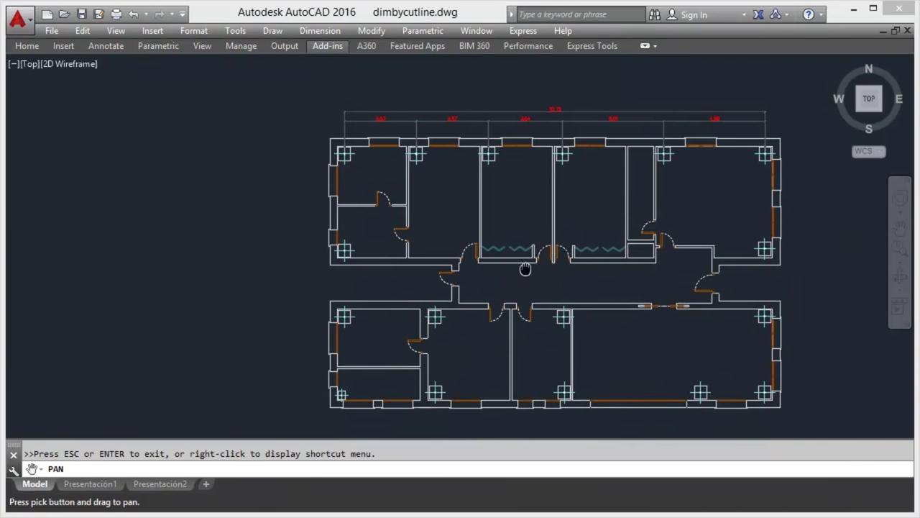
key("Escape")
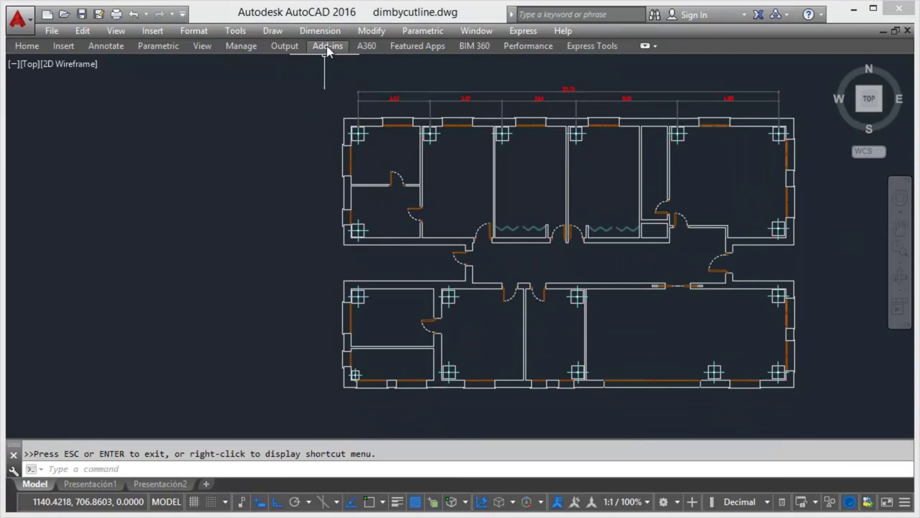
left_click(328, 46)
left_click(194, 72)
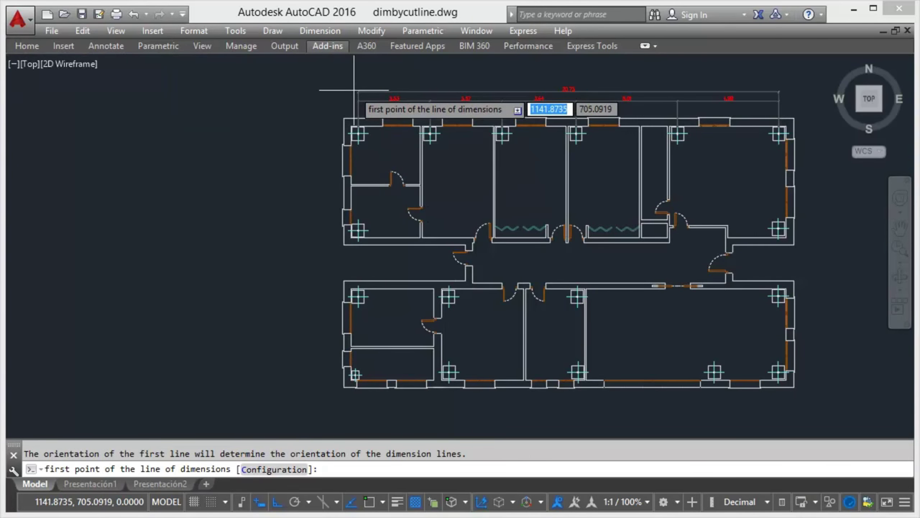
left_click(354, 92)
left_click(335, 259)
left_click(322, 324)
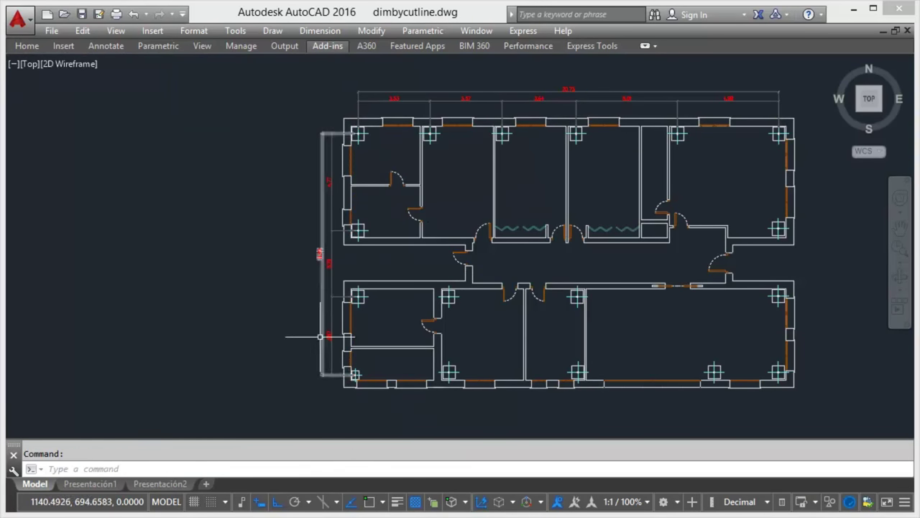
Dimension the bottom-side columns (4.82, 8.35, 20.88 overall).
key("Return")
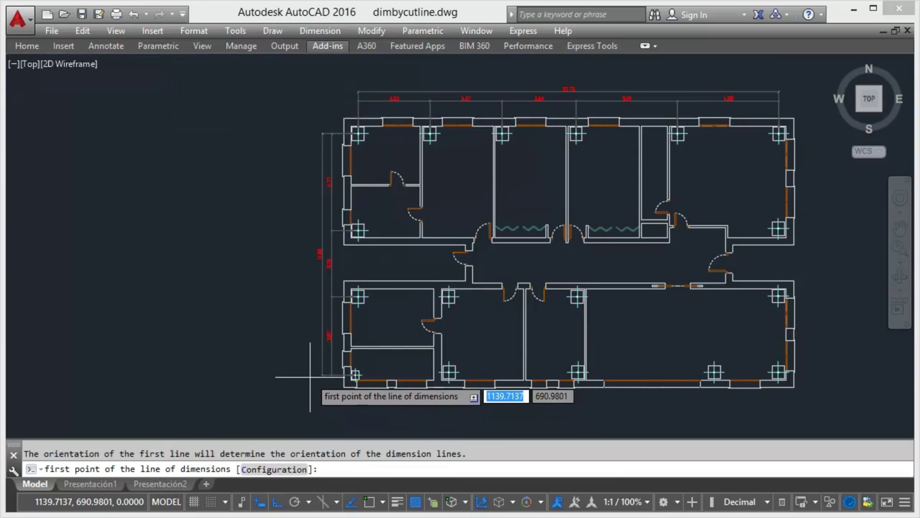
left_click(314, 376)
left_click(816, 375)
key("Return")
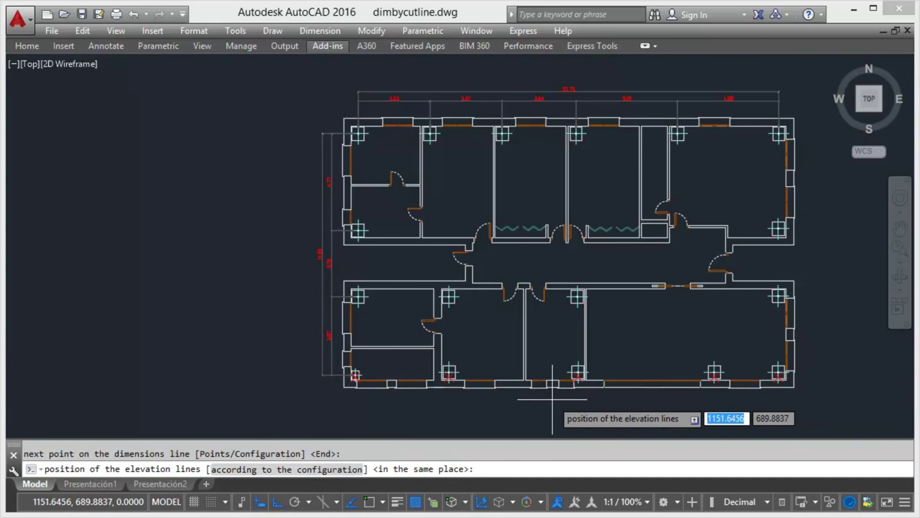
left_click(564, 403)
Dimension the right-side columns of the upper building.
key("Return")
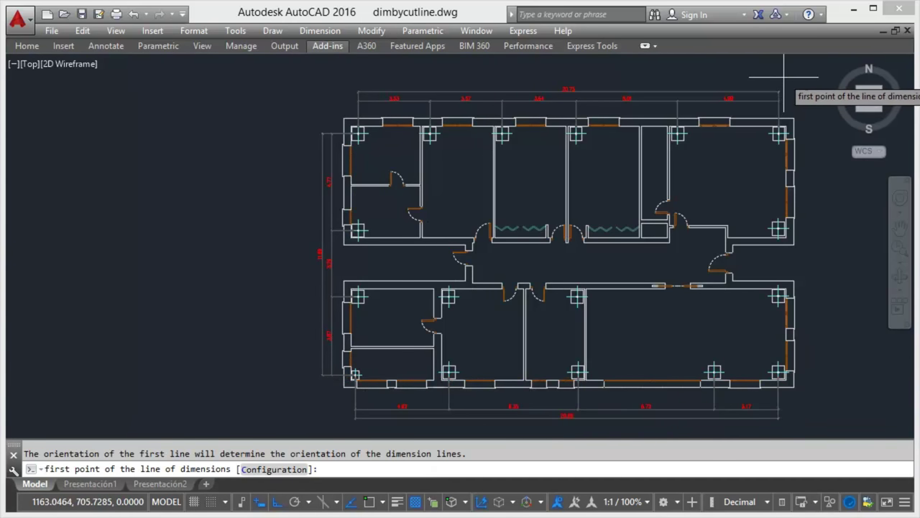
left_click(784, 79)
left_click(804, 406)
key("Return")
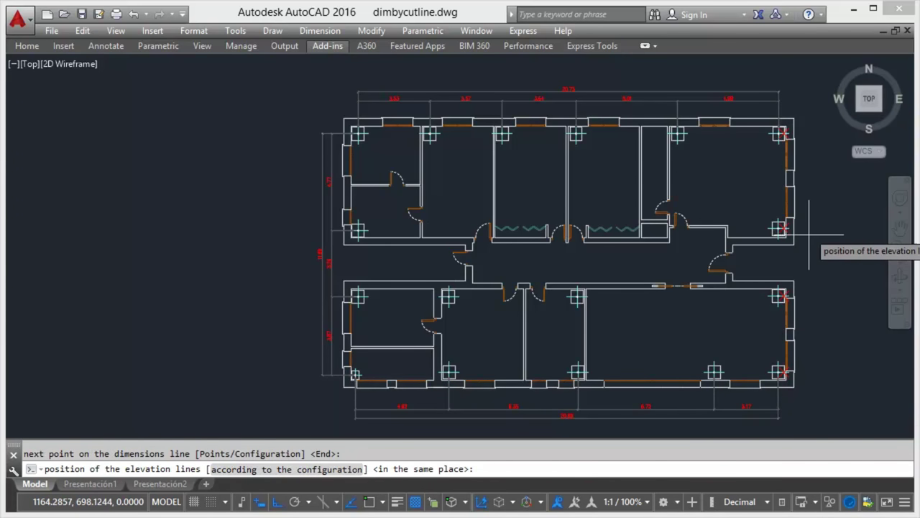
left_click(814, 233)
scroll(388, 226, "up", 2)
scroll(352, 252, "up", 2)
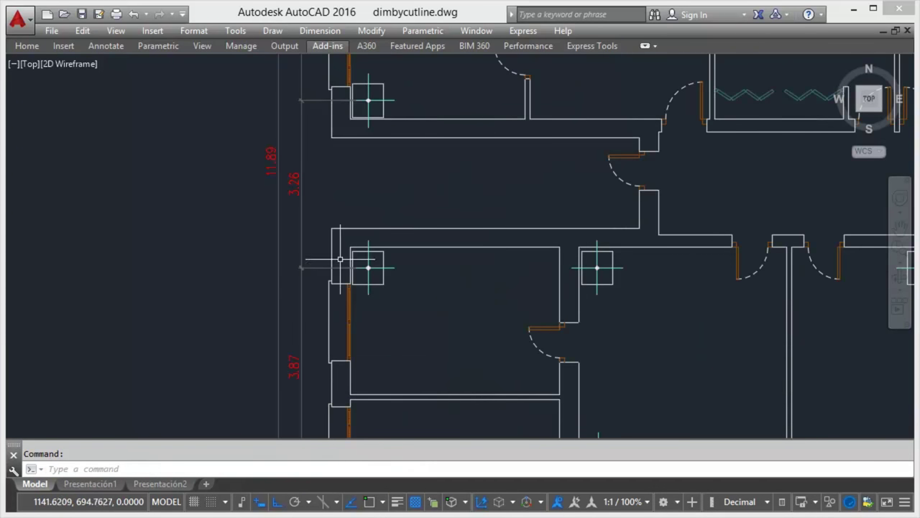
scroll(320, 136, "down", 2)
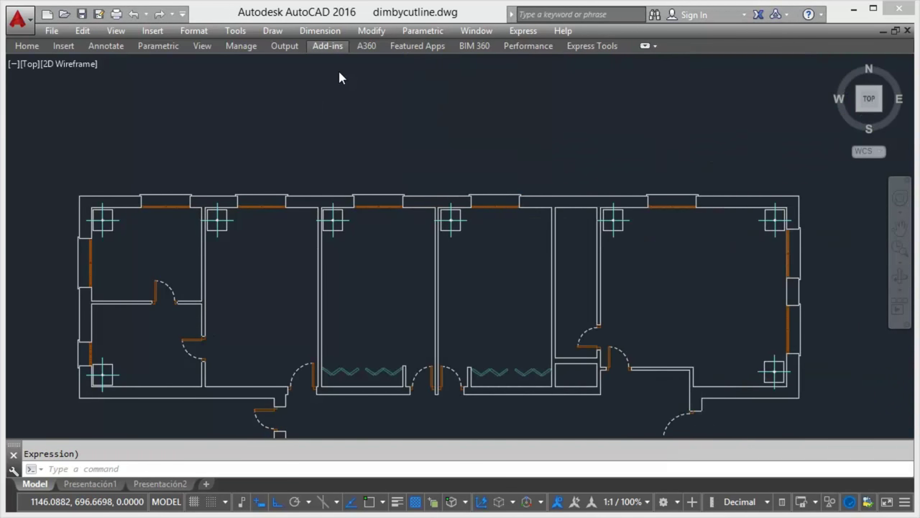
Reconfigure DimByCutLine for the Muros layer in plain style, without auxiliary lines or overall totals.
left_click(328, 45)
left_click(194, 78)
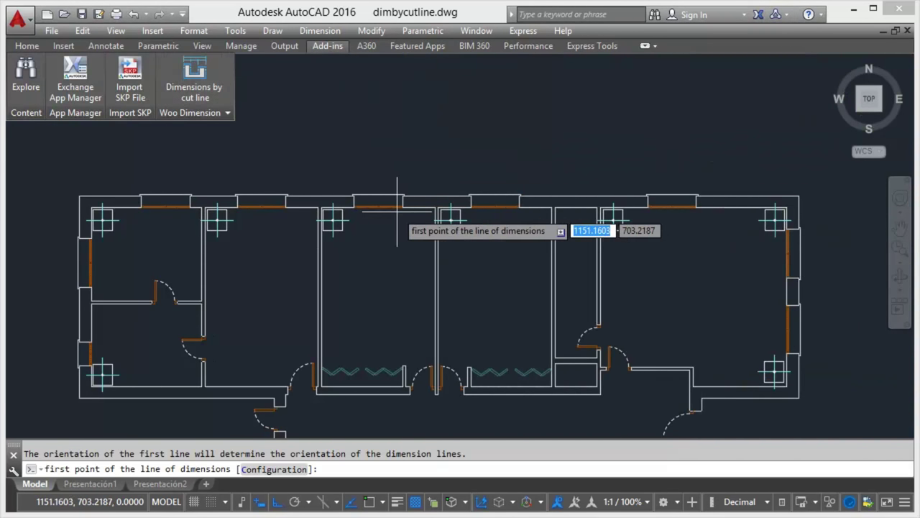
type("c")
key("Return")
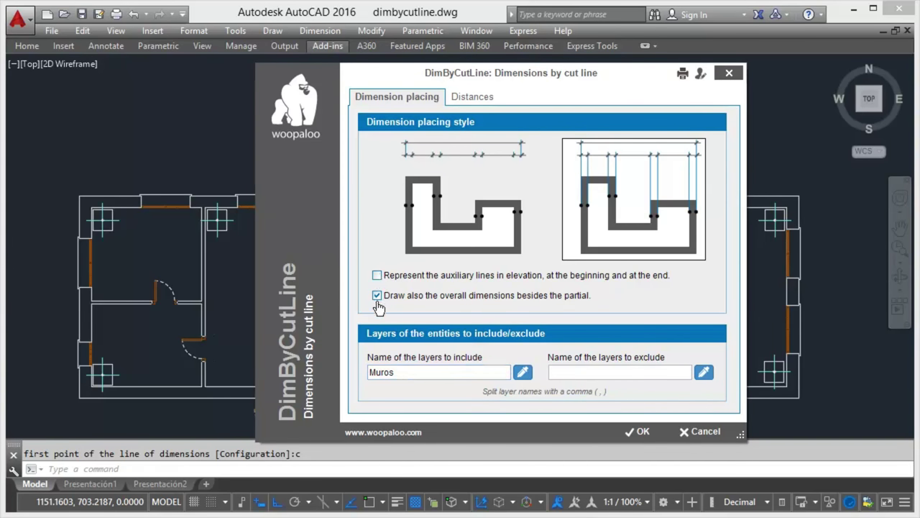
left_click(464, 203)
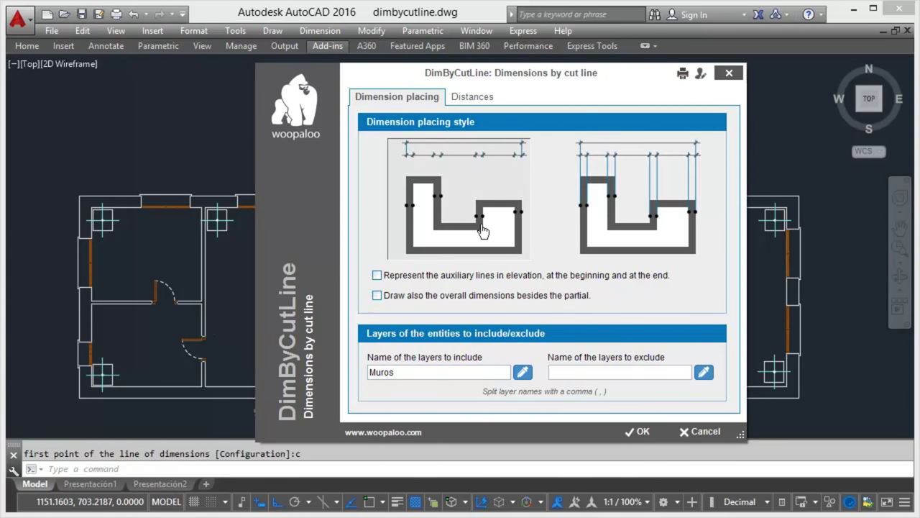
left_click(473, 99)
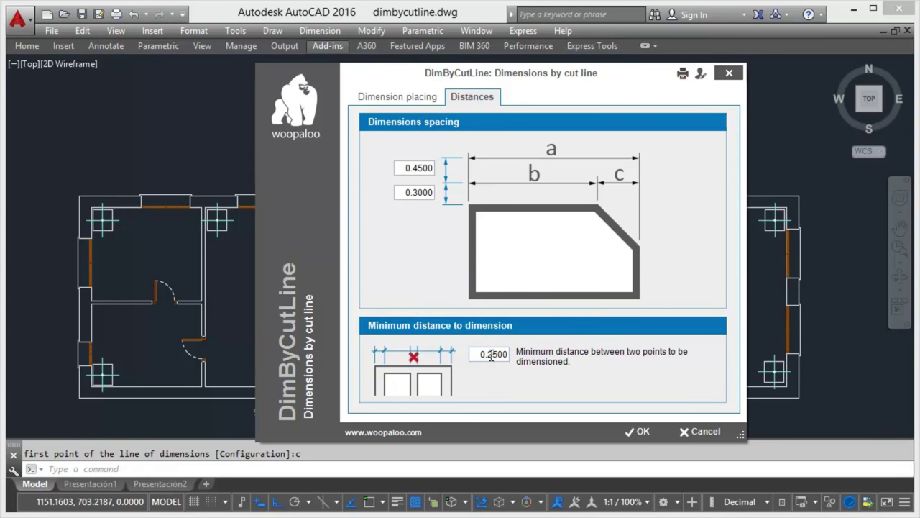
left_click(434, 103)
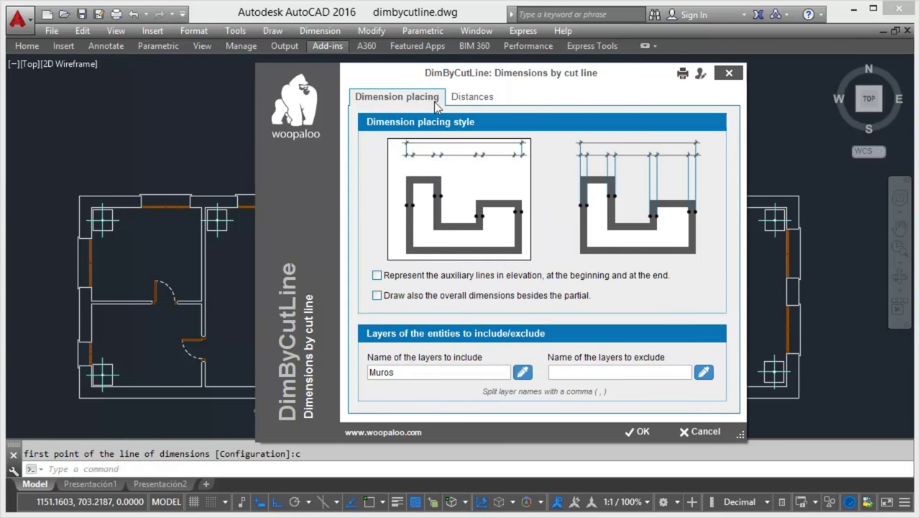
left_click(643, 432)
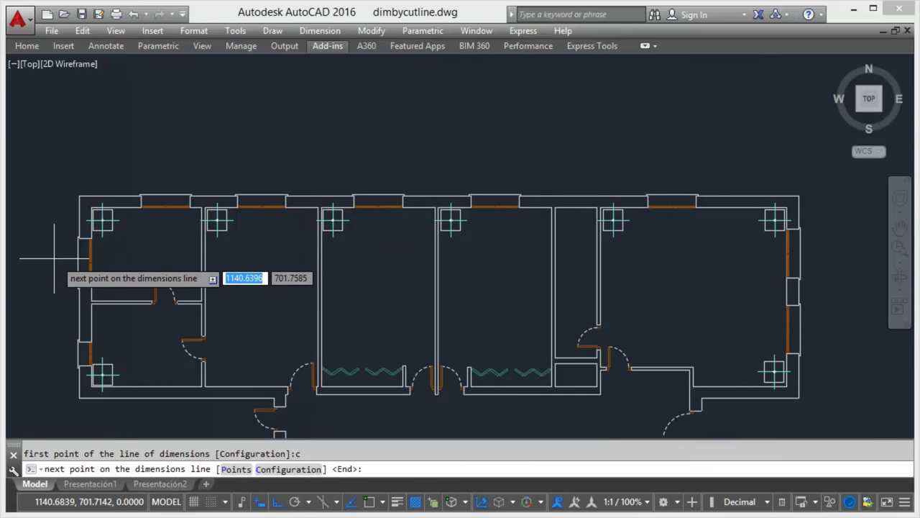
Dimension upper-wing room widths 3.40, 3.50, 3.50, 3.50, 1.50, 5.75 along a horizontal cut line.
left_click(59, 292)
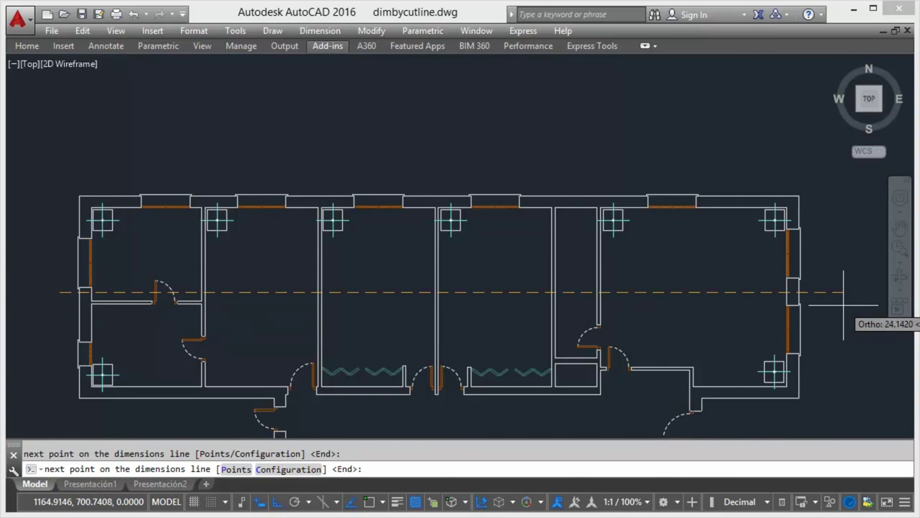
left_click(822, 293)
key("Return")
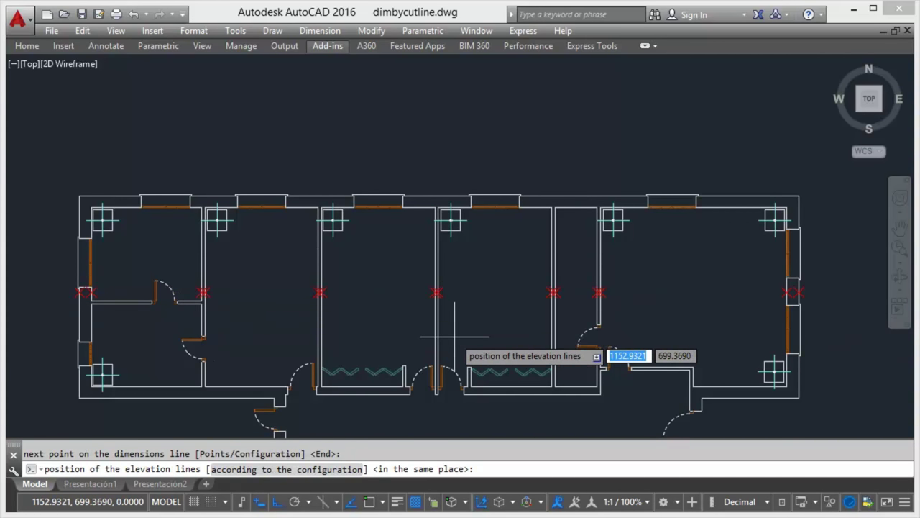
key("Return")
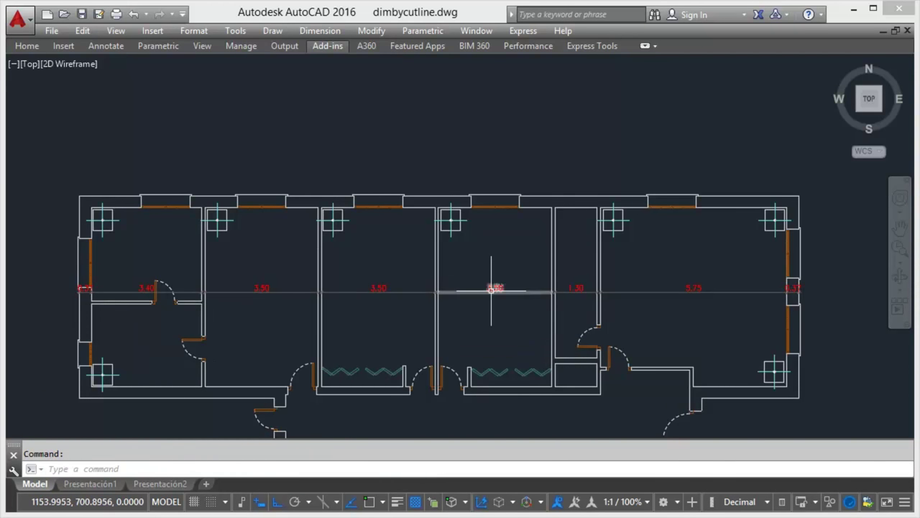
scroll(428, 193, "down", 4)
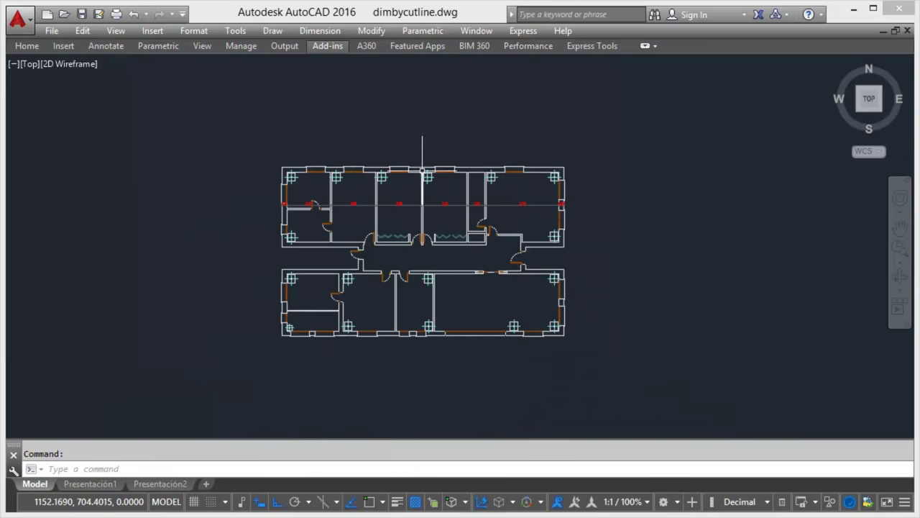
scroll(380, 328, "up", 2)
scroll(388, 333, "up", 2)
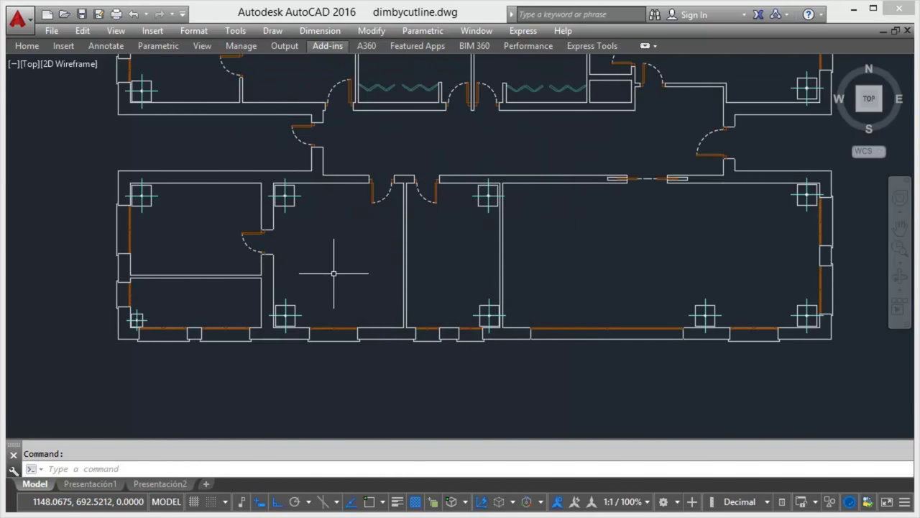
Dimension lower-wing room widths 4.08, 4.05, 2.90, 9.85 along a horizontal cut line.
key("Return")
left_click(87, 264)
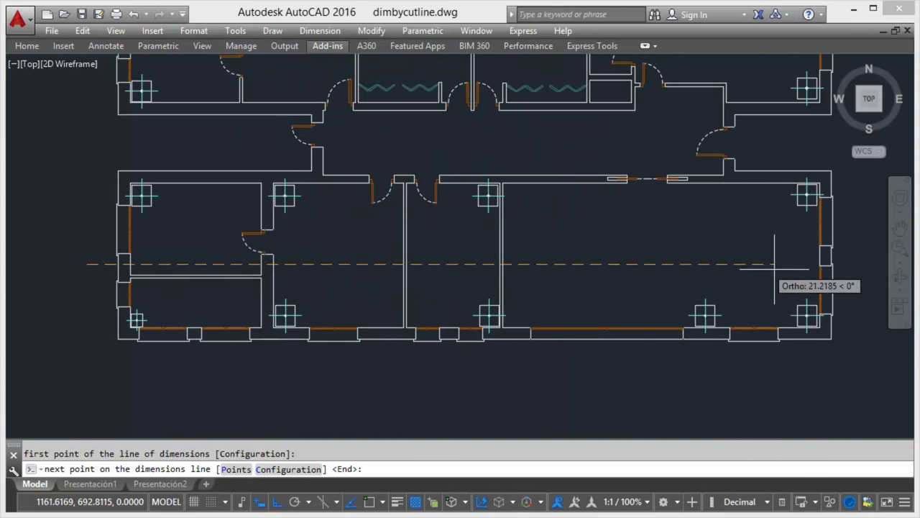
left_click(831, 264)
key("Return")
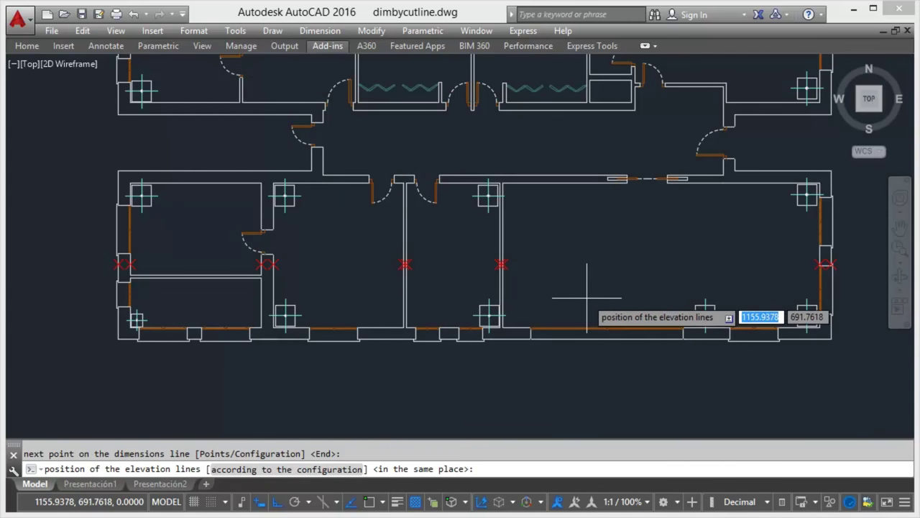
key("Return")
Zoom out to show the entire floor plan.
scroll(466, 258, "up", 2)
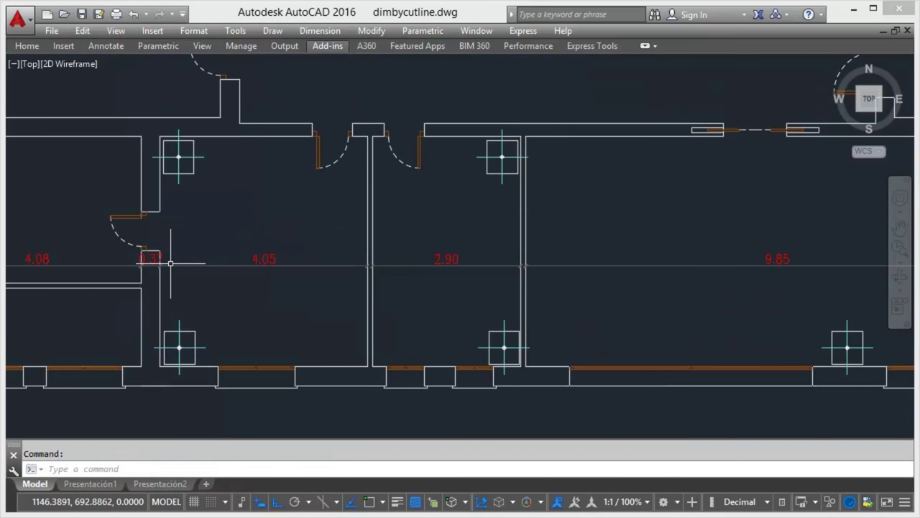
scroll(170, 263, "down", 2)
scroll(402, 273, "up", 4)
scroll(148, 272, "down", 2)
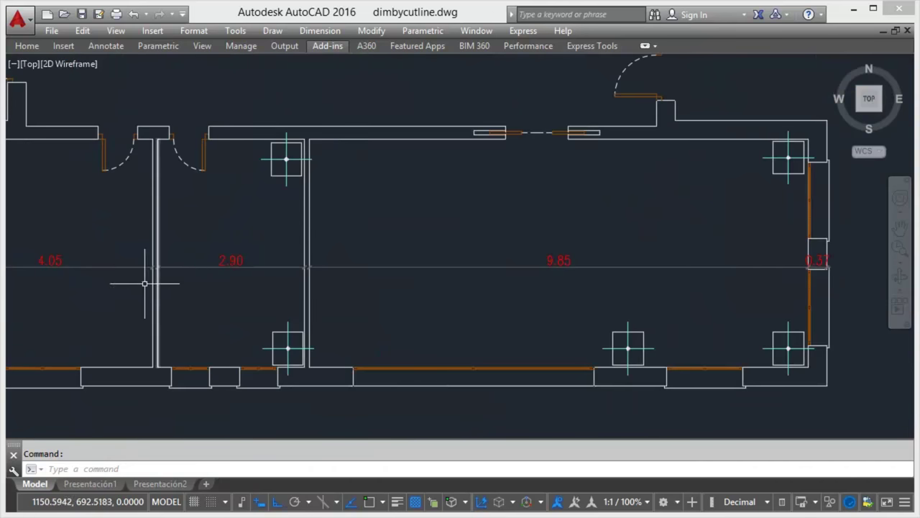
scroll(263, 259, "down", 2)
scroll(276, 296, "down", 2)
scroll(162, 188, "down", 1)
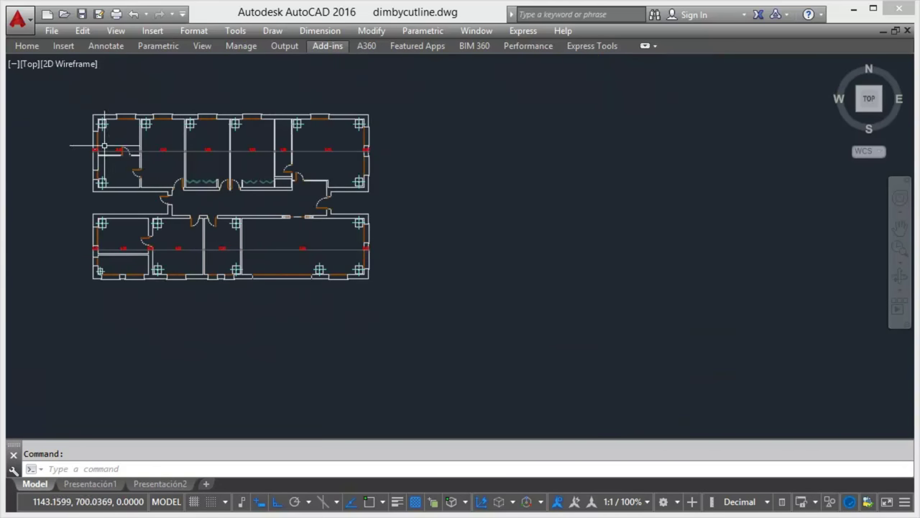
scroll(118, 159, "up", 3)
scroll(79, 201, "down", 2)
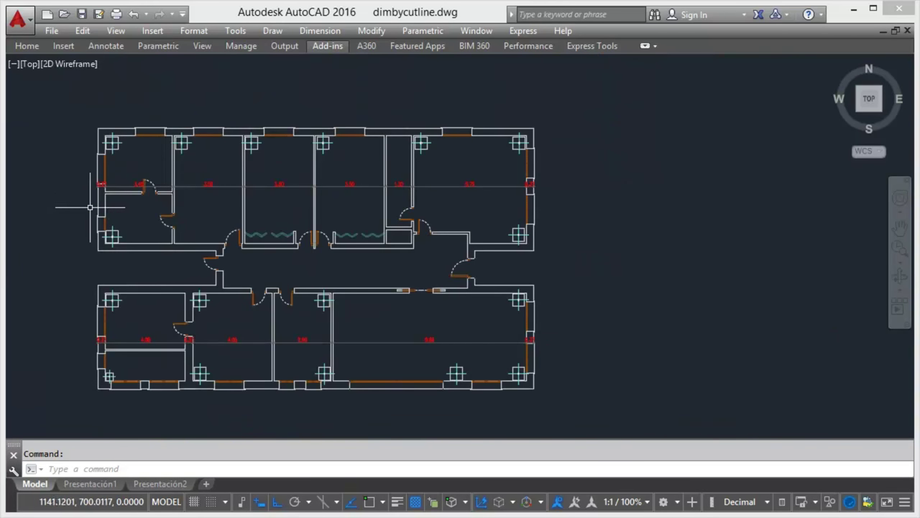
Add vertical dimension chains along two north–south cut lines on the plan's left side.
left_click(143, 397)
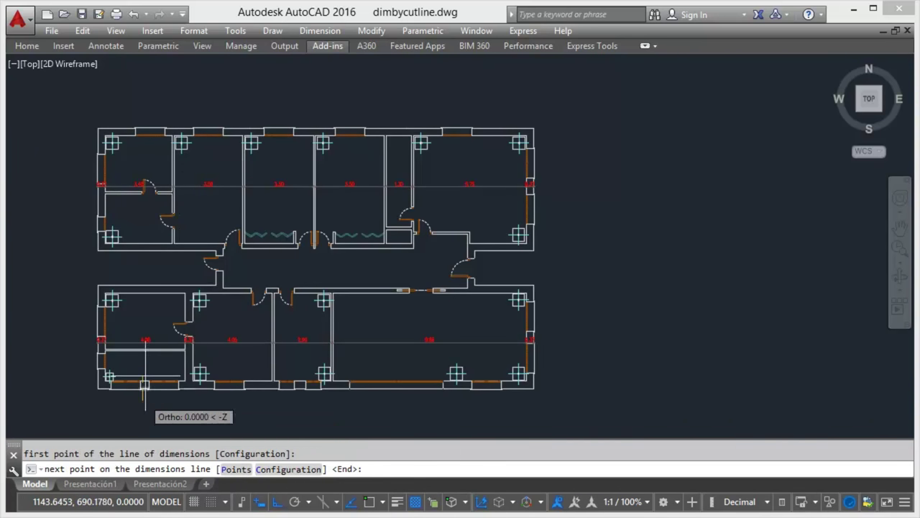
left_click(171, 105)
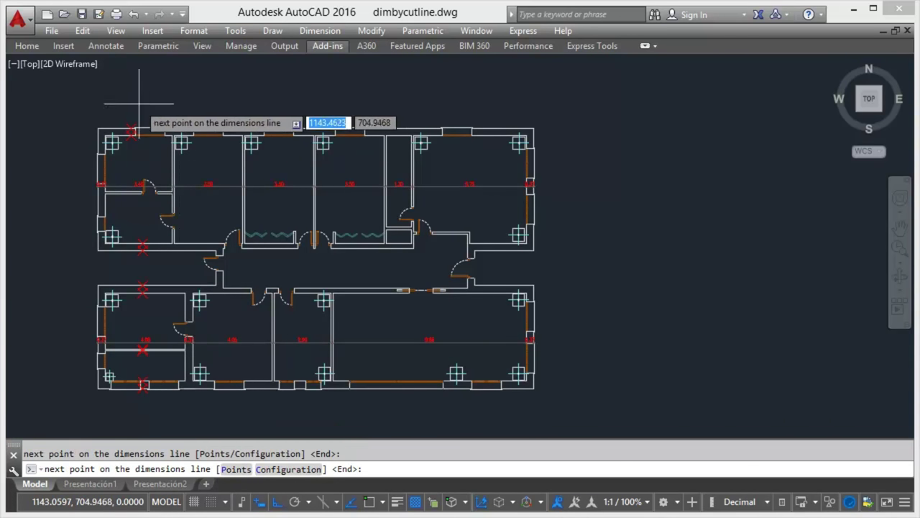
key("Return")
key("Return")
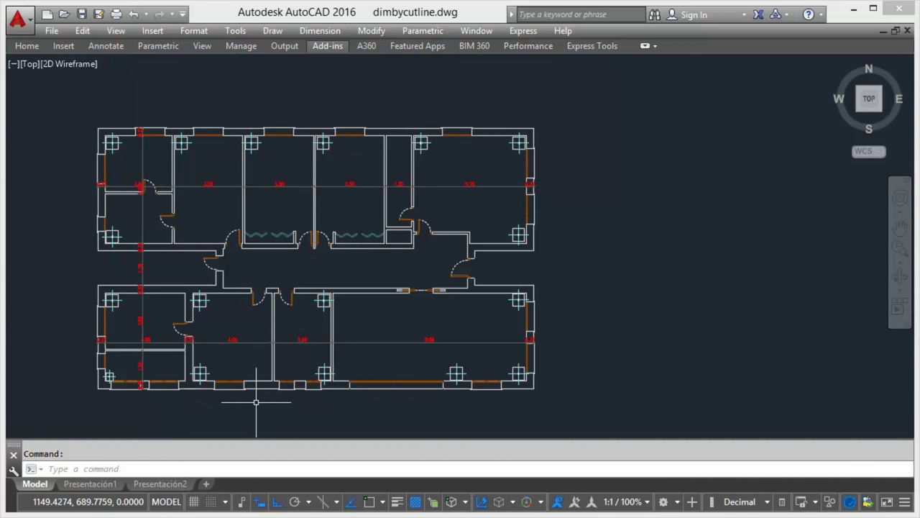
key("Return")
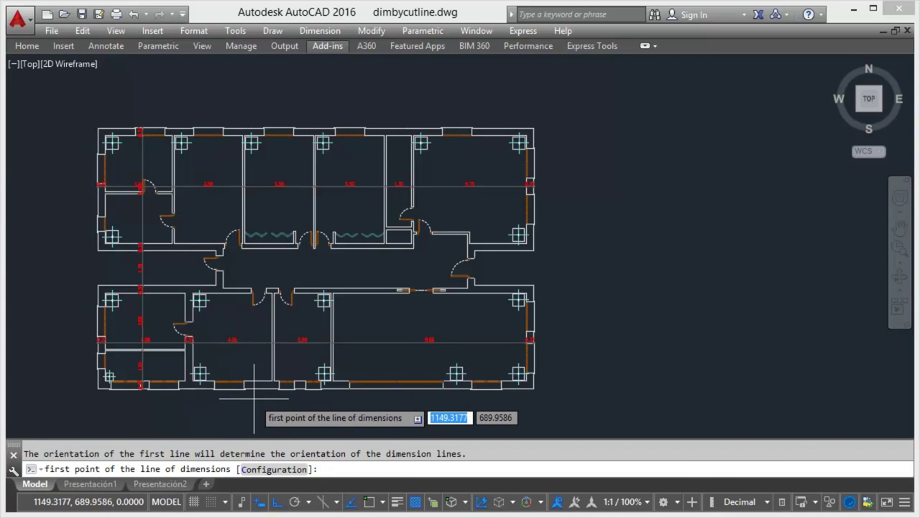
left_click(251, 396)
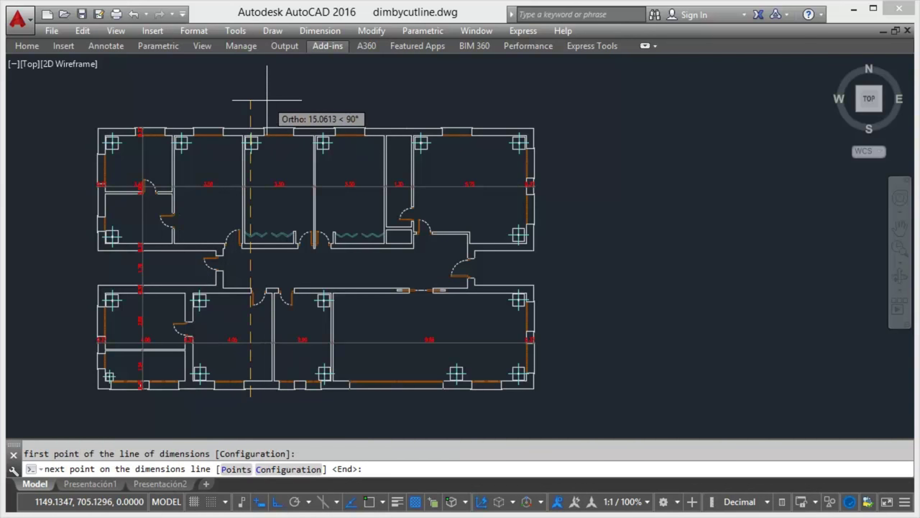
left_click(276, 208)
key("Return")
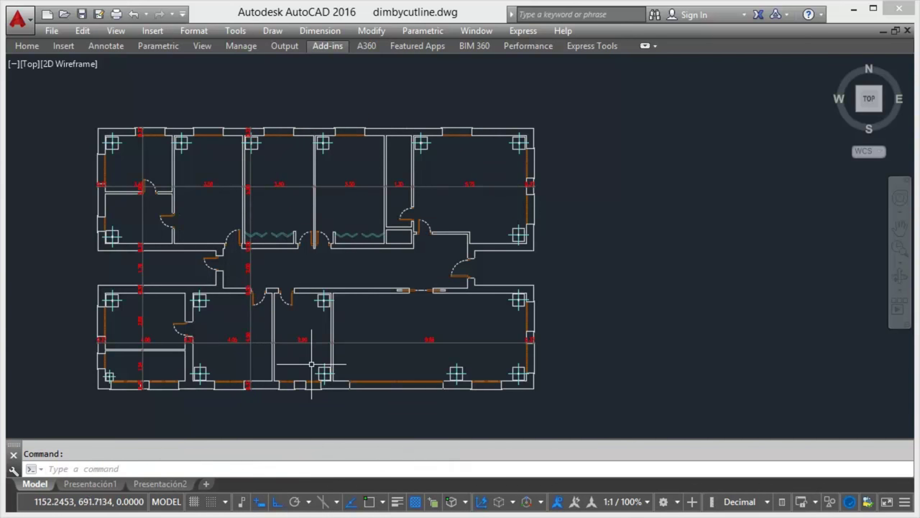
Add two more vertical dimension chains through the middle and right side of the plan.
key("Return")
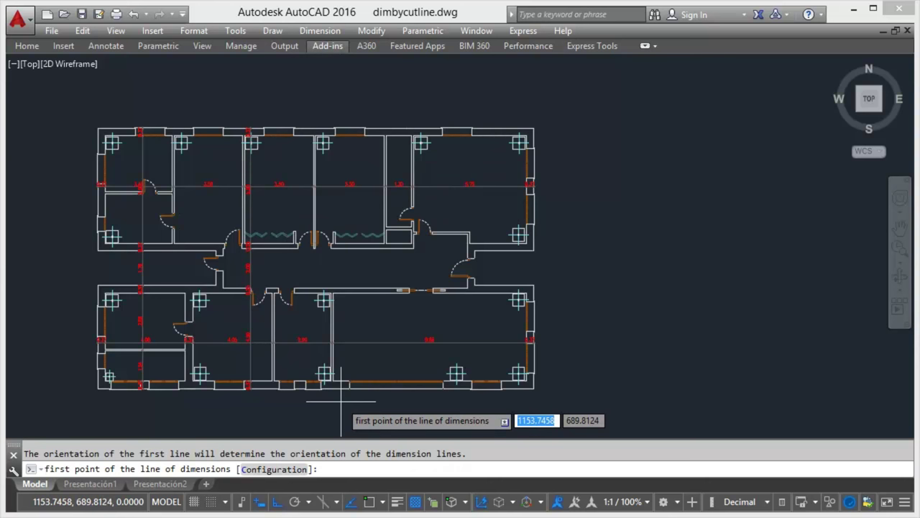
left_click(343, 406)
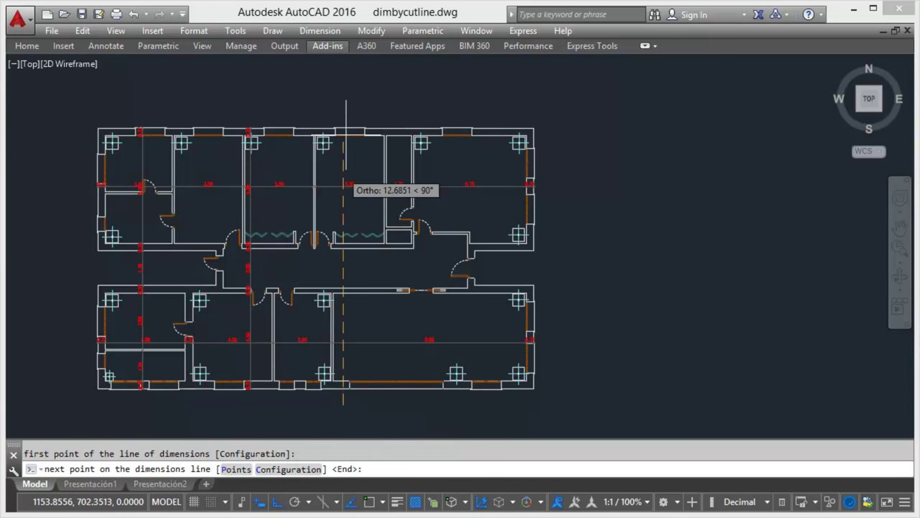
left_click(370, 122)
key("Return")
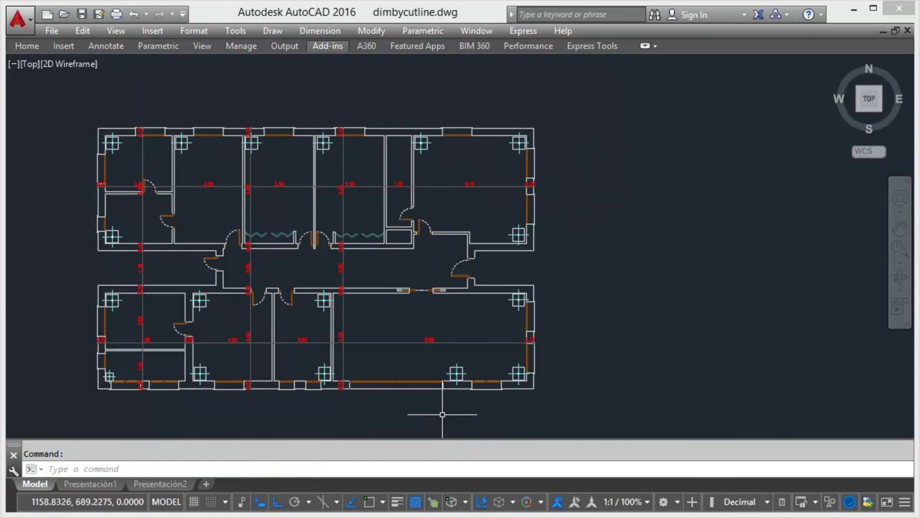
key("Return")
left_click(507, 409)
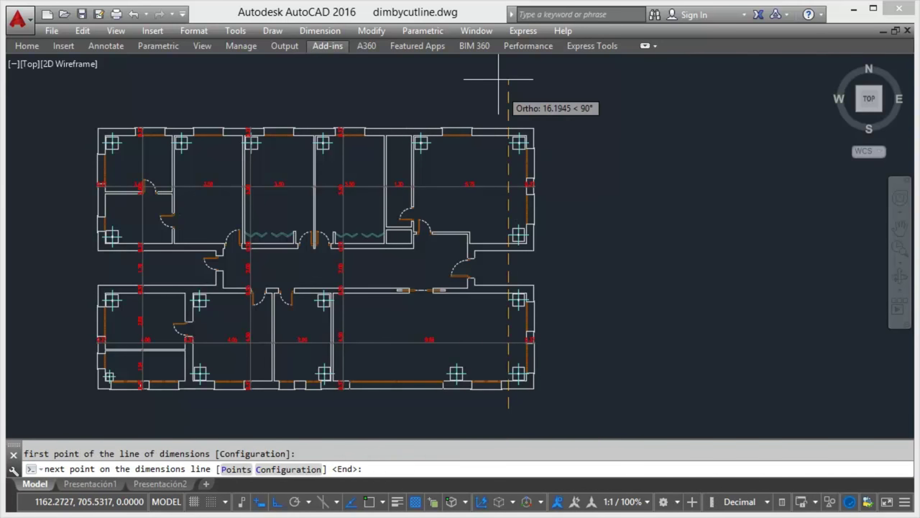
left_click(602, 193)
key("Return")
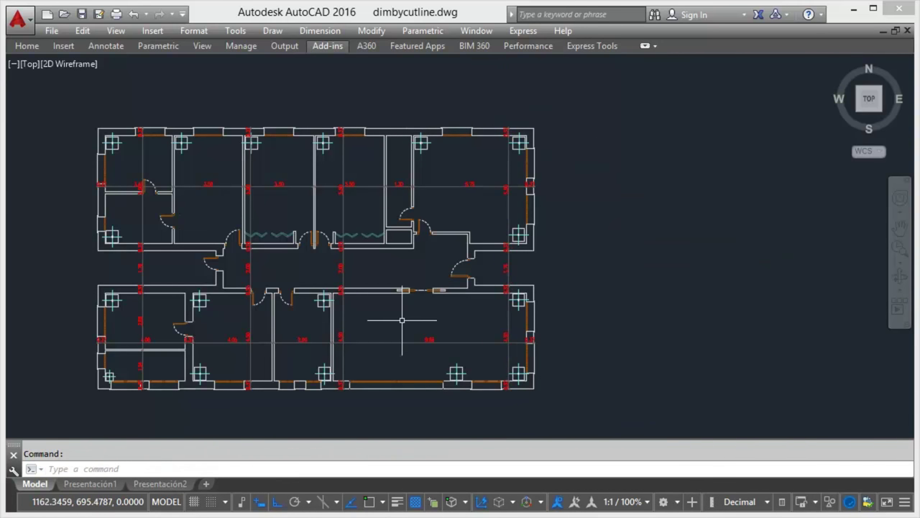
Zoom in and window-select the 4.05 and 4.08 room dimensions to inspect them.
scroll(230, 336, "up", 4)
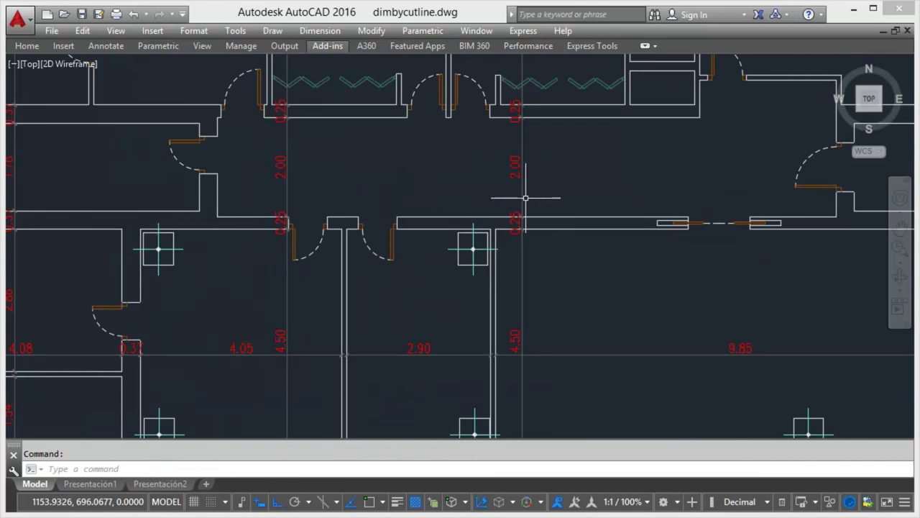
scroll(526, 197, "down", 3)
scroll(350, 313, "up", 3)
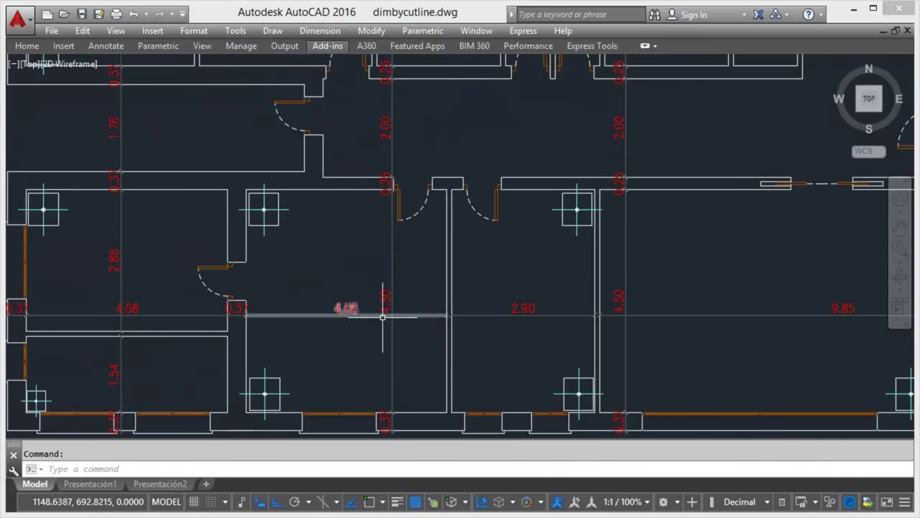
left_click(389, 262)
left_click(377, 320)
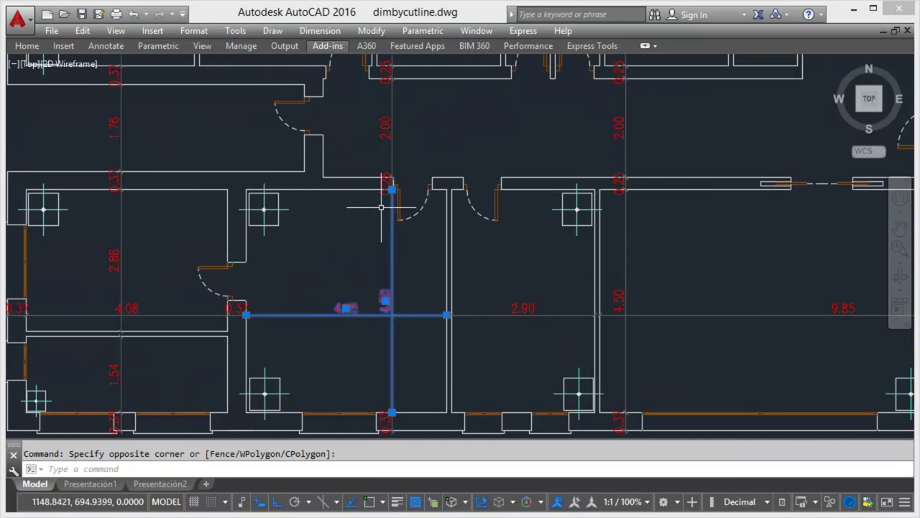
key("Escape")
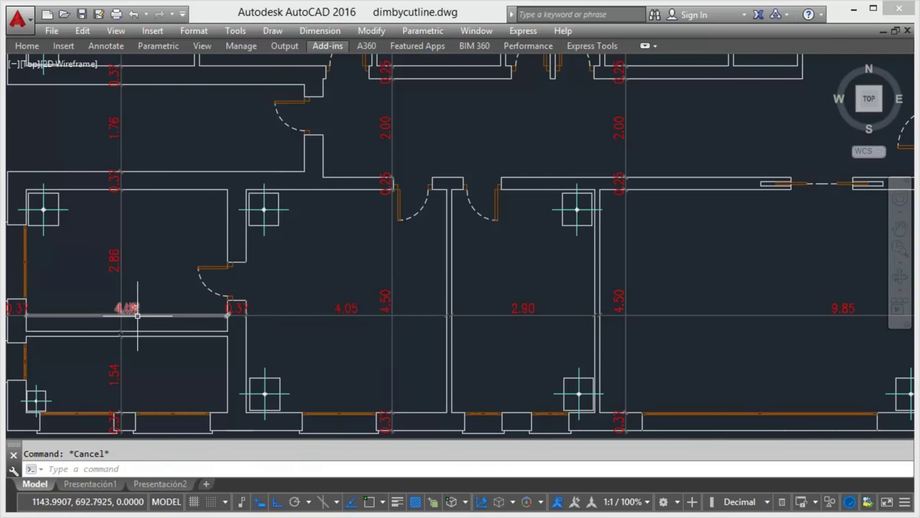
left_click(138, 323)
left_click(120, 274)
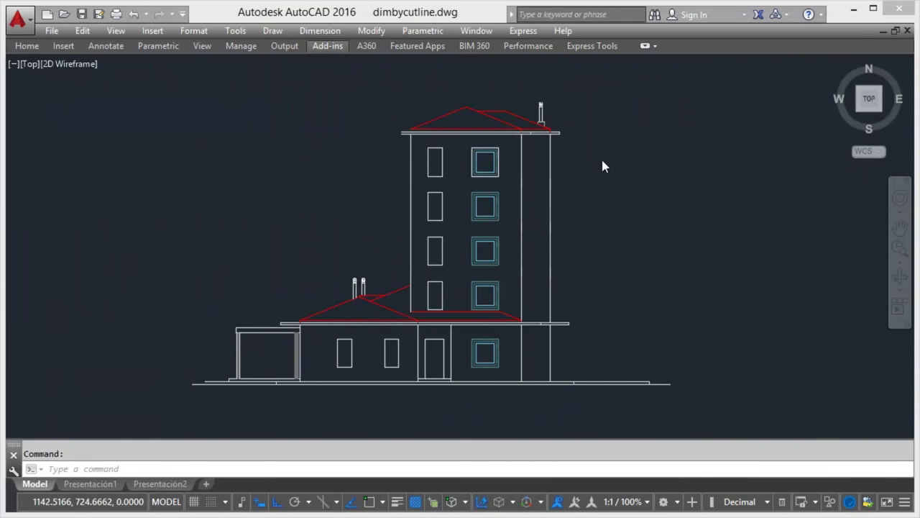
Open the Dimension by cut line configuration and pick the top window's layer as an include layer.
left_click(338, 48)
left_click(195, 81)
type("c")
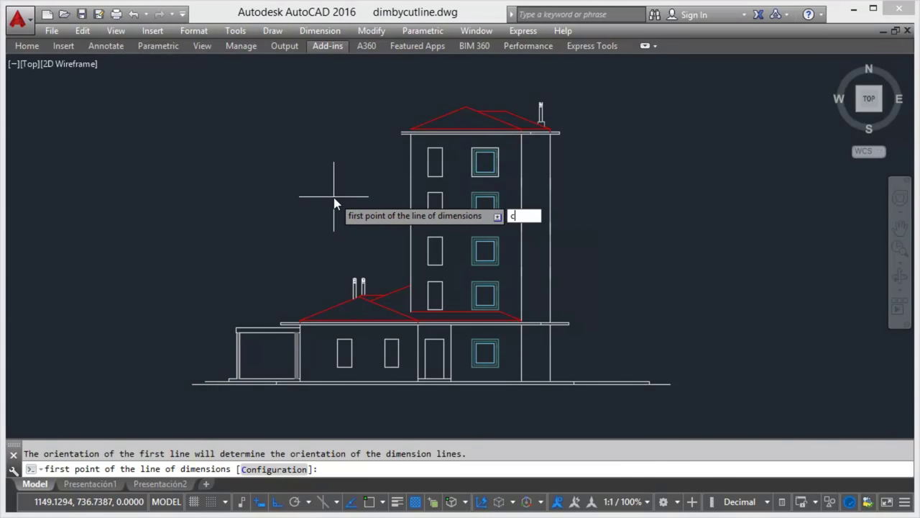
key("Return")
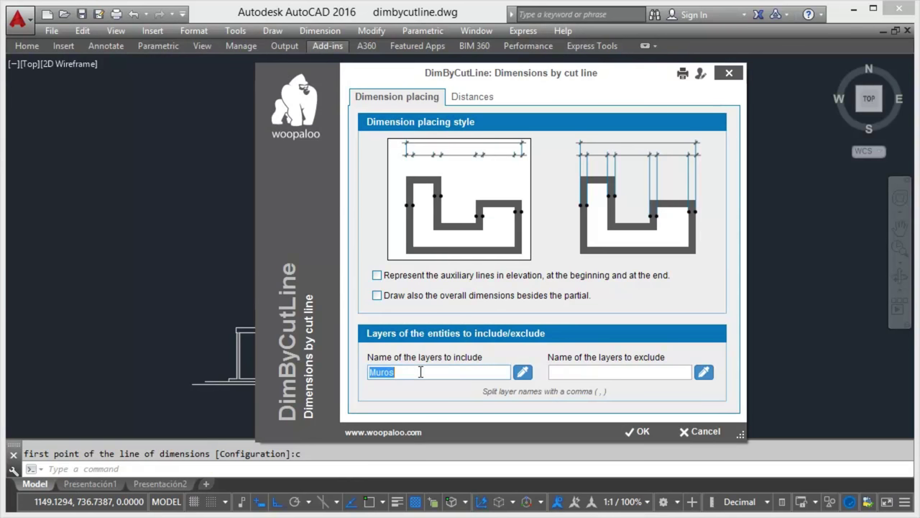
left_click(525, 374)
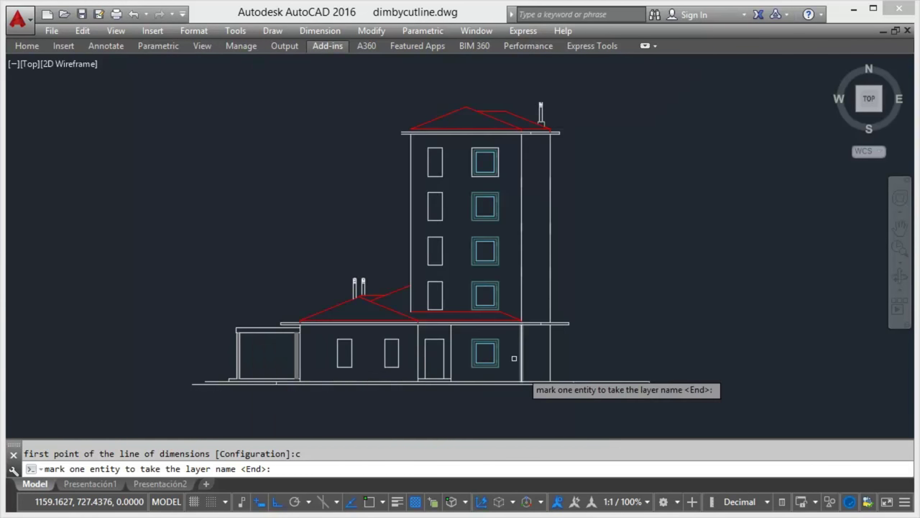
left_click(473, 164)
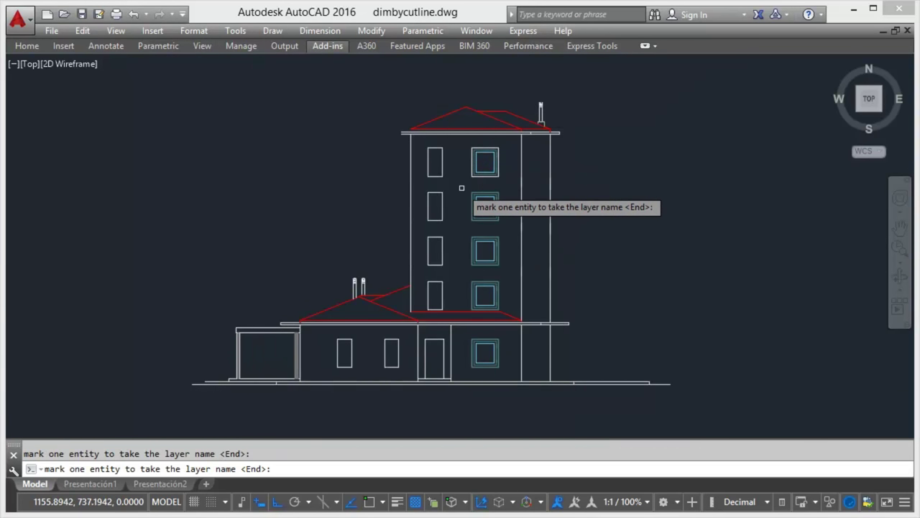
key("Return")
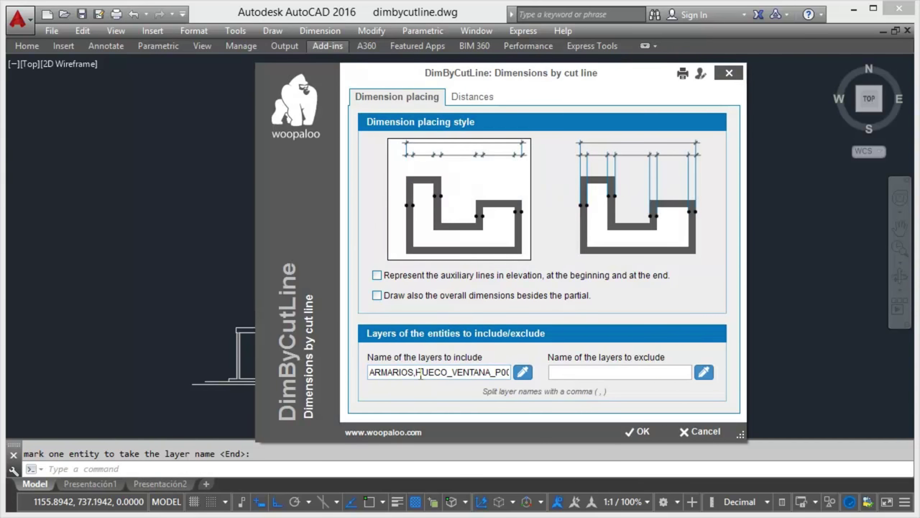
Replace ARMARIOS in the include-layers field with the pattern HUECO*,VENTANA*.
key("ctrl+a")
key("BackSpace")
key("BackSpace")
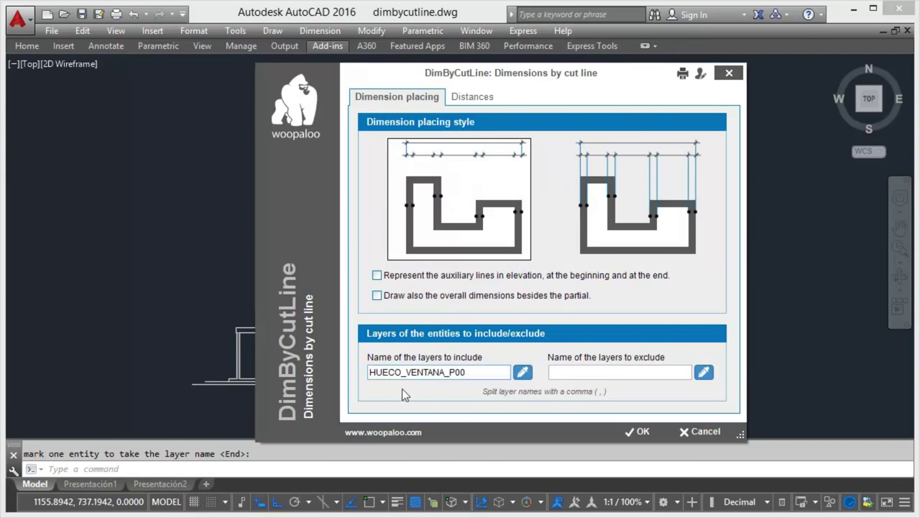
type("*")
key("shift+End")
Confirm the settings and place a vertical red dimension chain just right of the building facade.
left_click(643, 432)
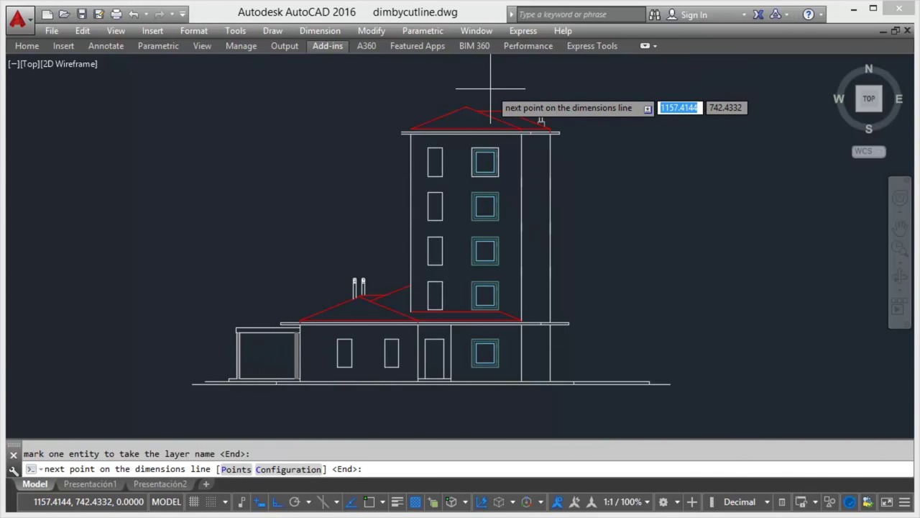
left_click(491, 392)
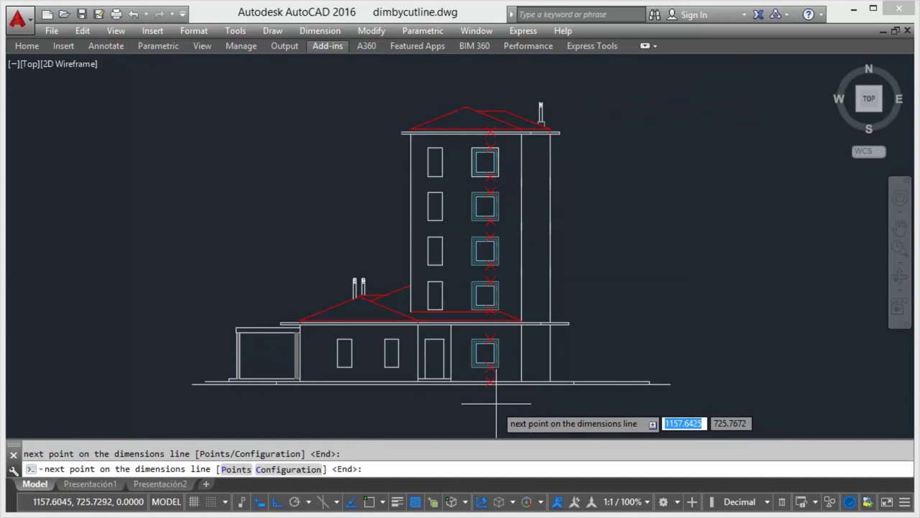
key("Return")
left_click(578, 306)
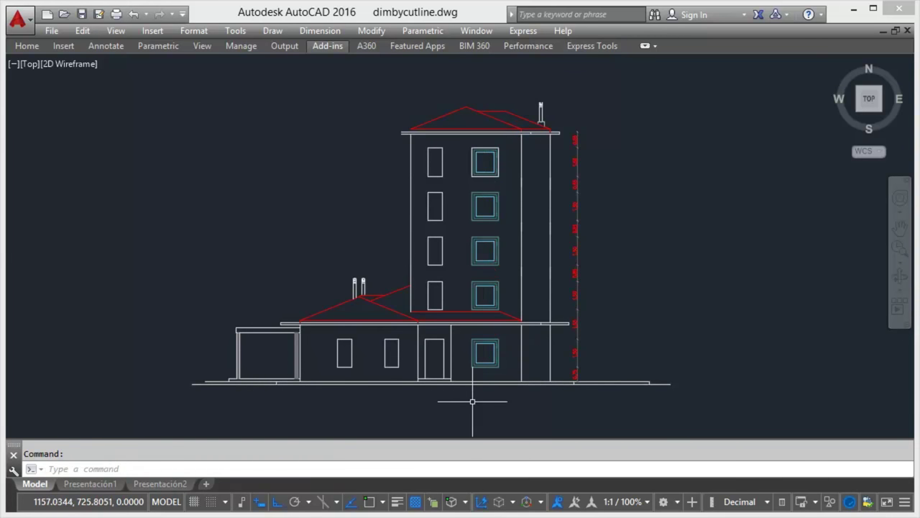
Dimension the left window column with a vertical cut line, giving window heights 1.50 and 0.85.
key("Return")
left_click(430, 97)
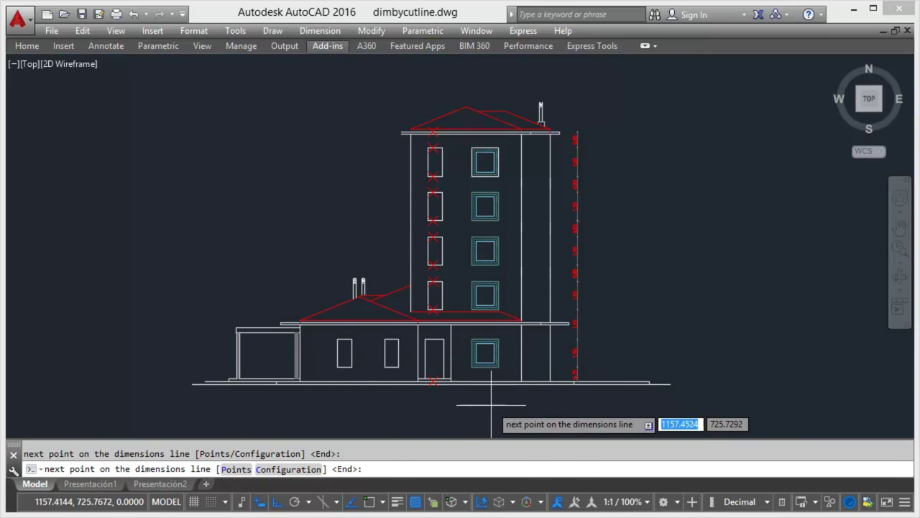
key("Return")
key("Return")
scroll(449, 199, "up", 4)
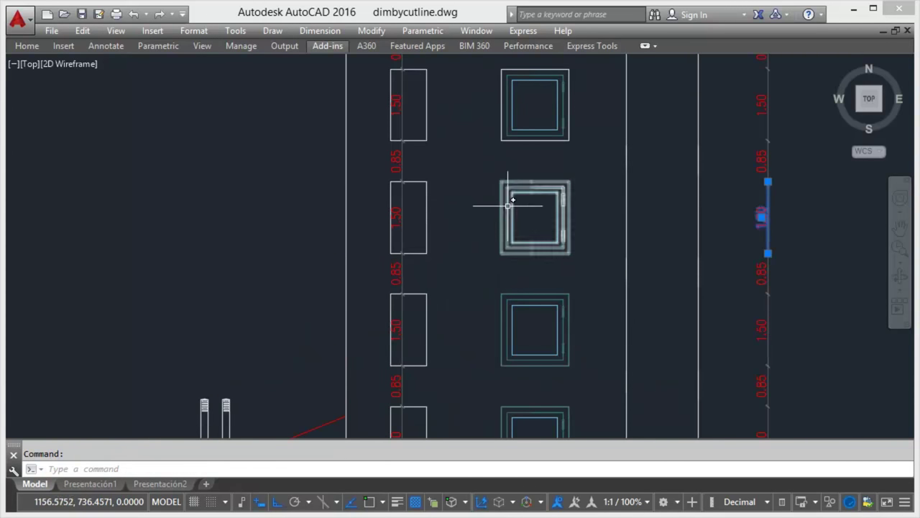
scroll(631, 238, "down", 5)
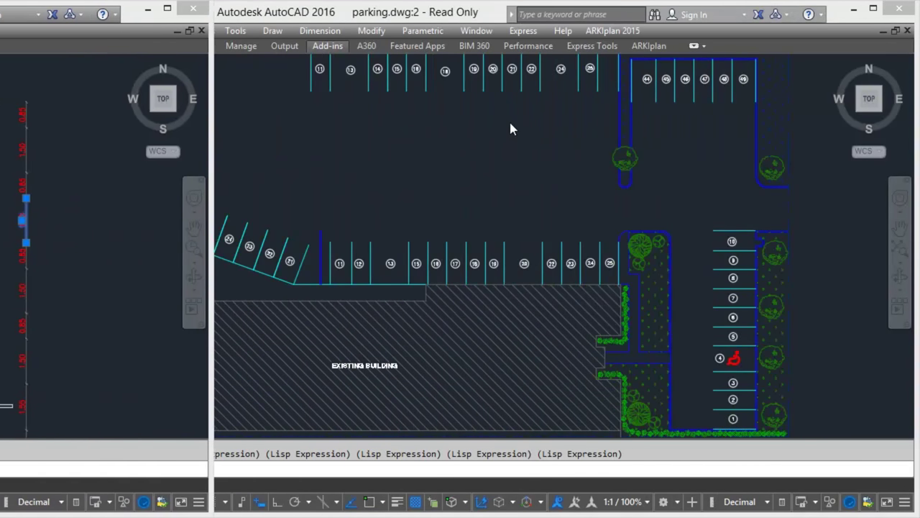
After DDIM, turn off 'Represent the auxiliary lines' in the cut-line dimension settings.
type("ddim")
key("Return")
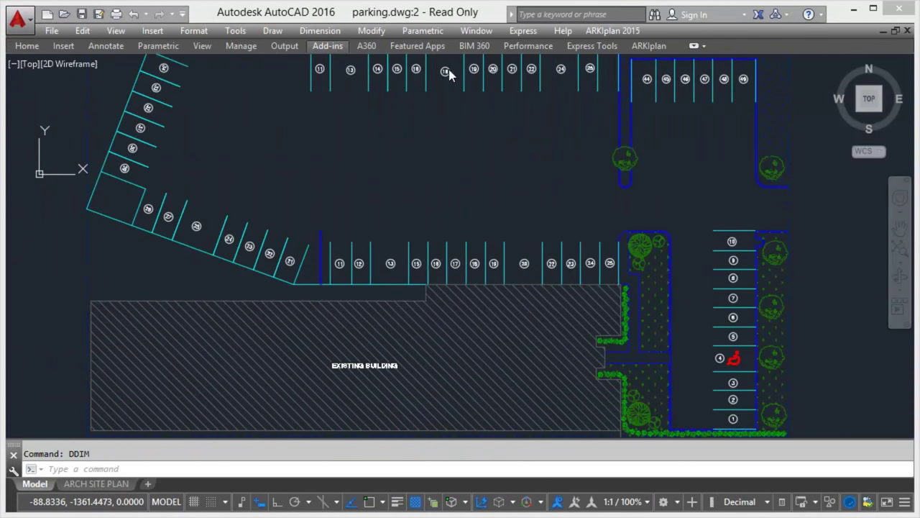
left_click(319, 52)
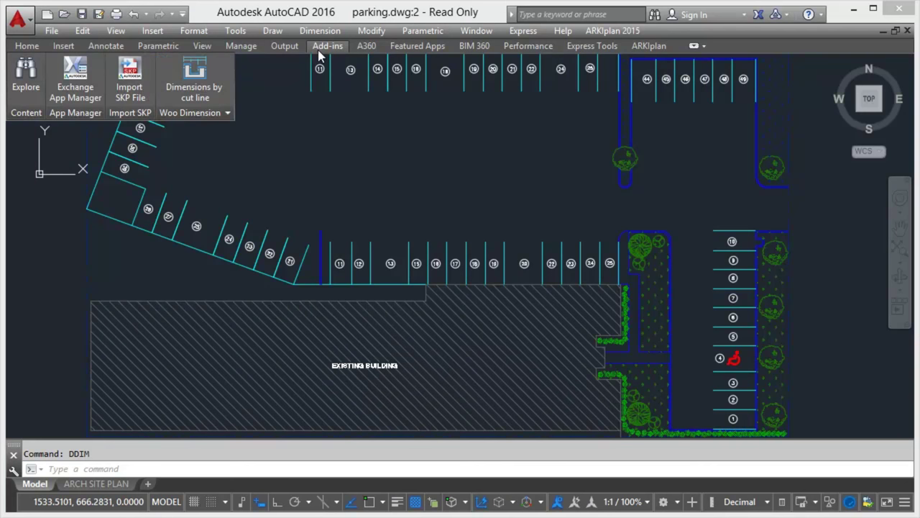
left_click(202, 78)
type("c")
key("Return")
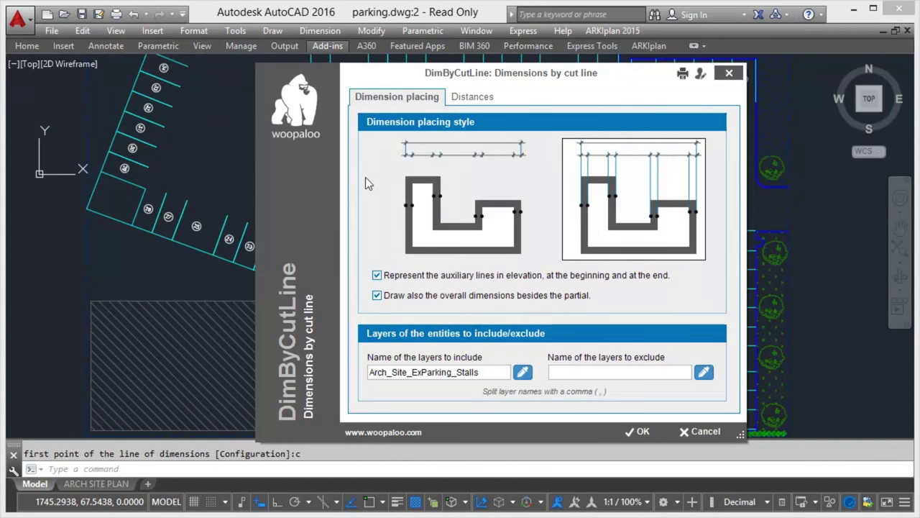
left_click(395, 279)
left_click(641, 433)
Dimension stalls 1–10 with a vertical cut line, placing the red chain (106.25, 141.70) beside them.
scroll(702, 232, "down", 2)
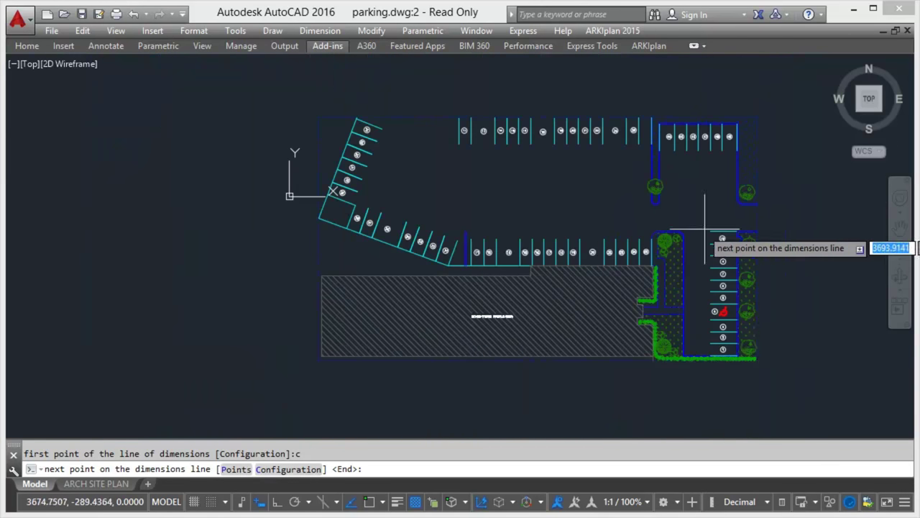
scroll(754, 355, "up", 2)
left_click(695, 146)
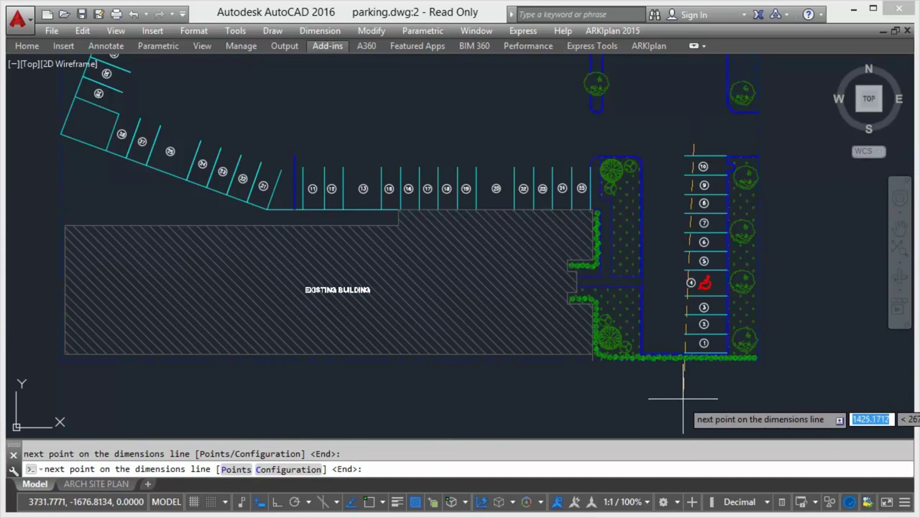
key("F8")
left_click(679, 361)
key("Return")
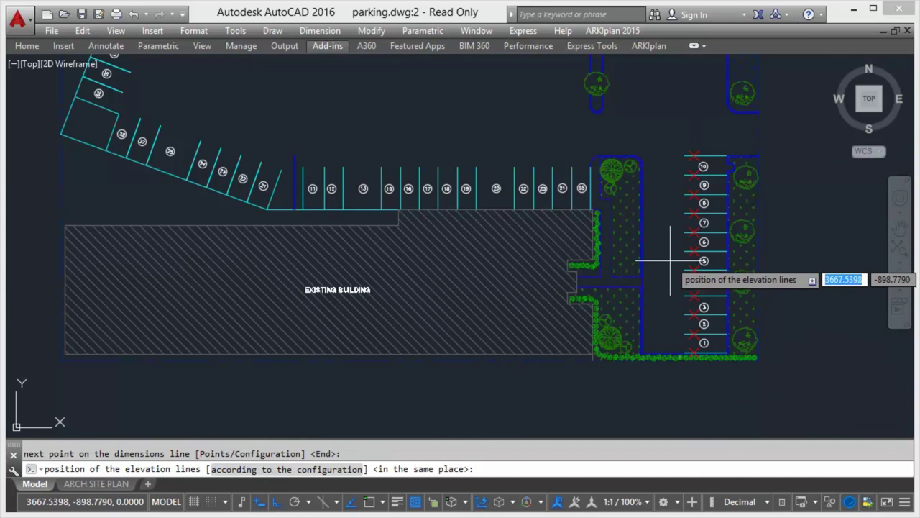
left_click(672, 263)
scroll(672, 262, "up", 2)
scroll(683, 263, "up", 2)
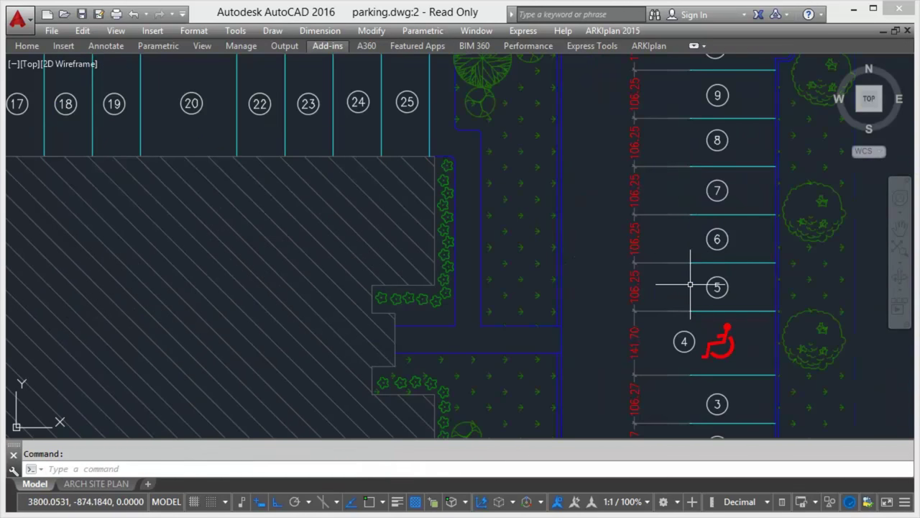
scroll(690, 284, "down", 3)
scroll(684, 119, "up", 5)
scroll(748, 288, "down", 5)
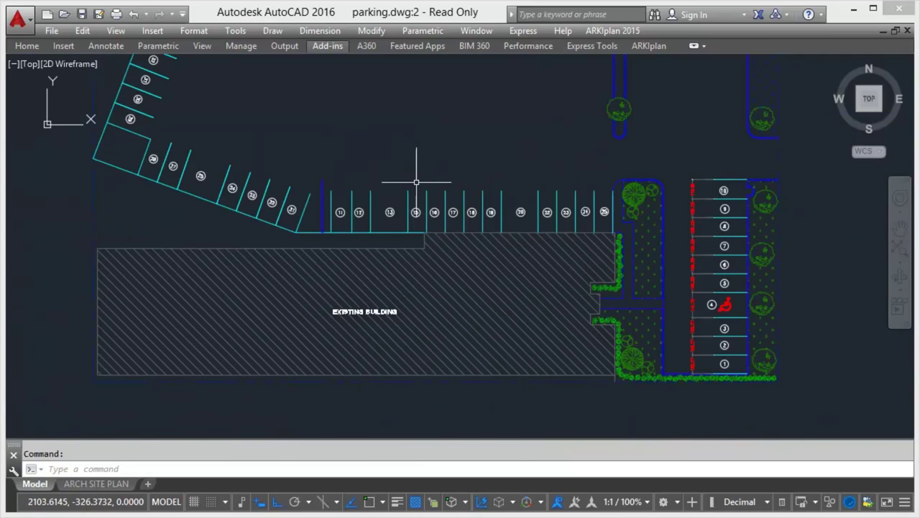
Add a red dimension chain along the lower straight stall row from stall 11 to stall 25.
key("Return")
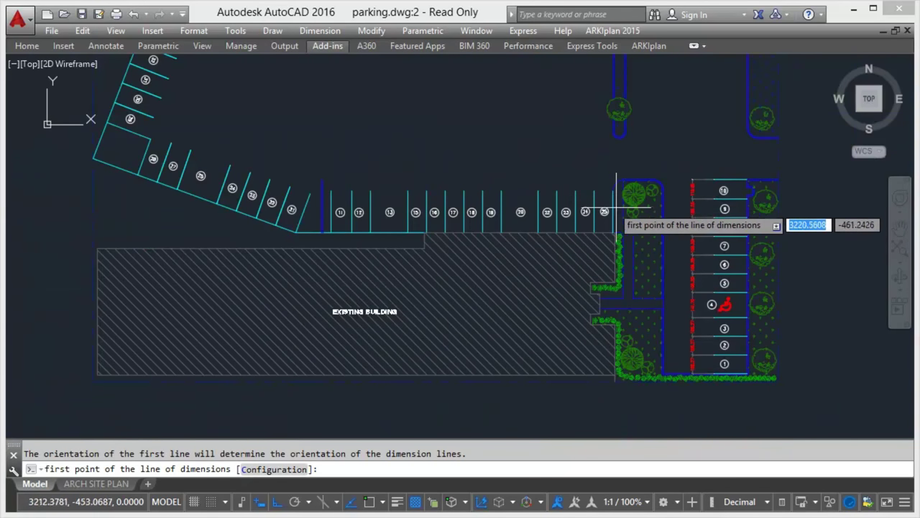
left_click(614, 197)
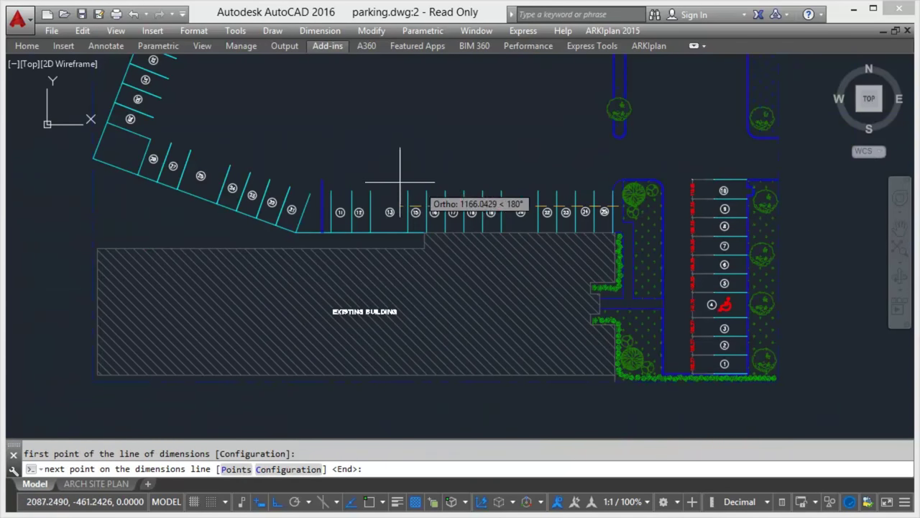
left_click(321, 202)
key("Return")
left_click(437, 179)
scroll(602, 230, "down", 2)
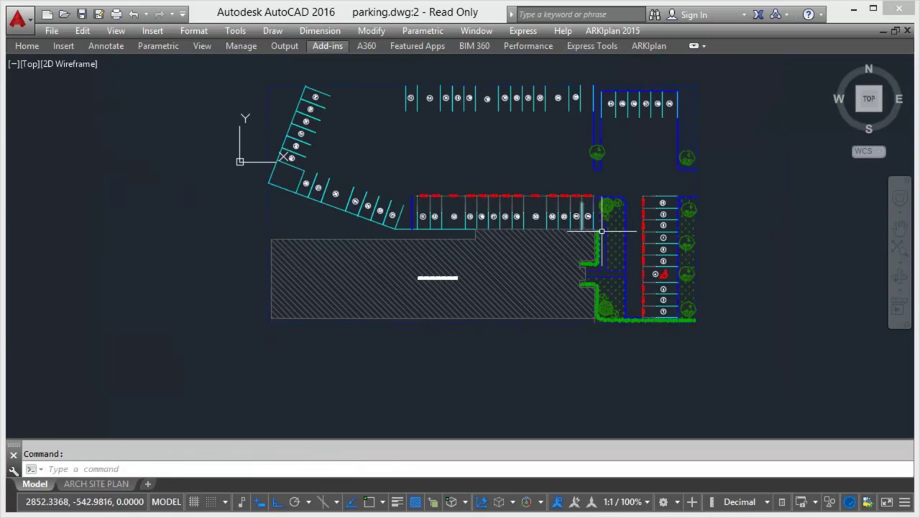
scroll(503, 209, "up", 4)
scroll(507, 255, "up", 2)
With Ortho off, dimension the angled stalls 21–28 along an angled cut line.
key("Return")
left_click(579, 409)
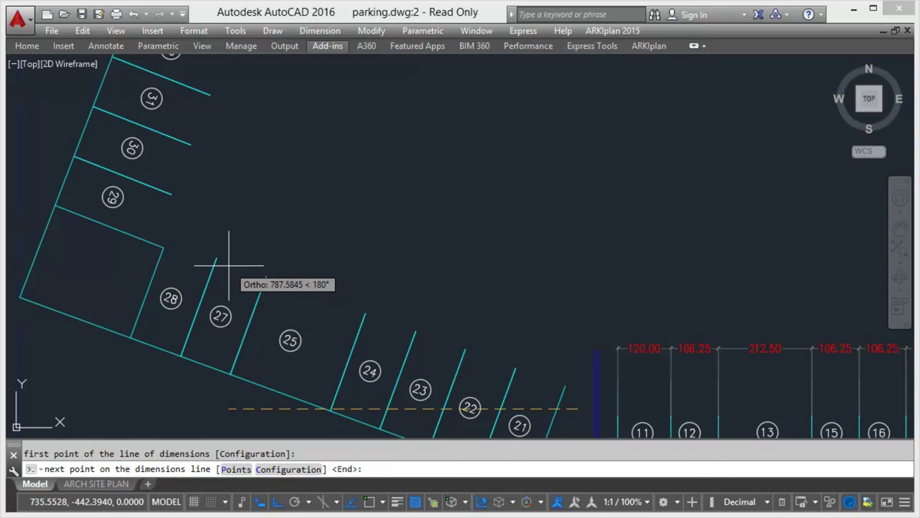
key("F8")
left_click(149, 254)
key("Return")
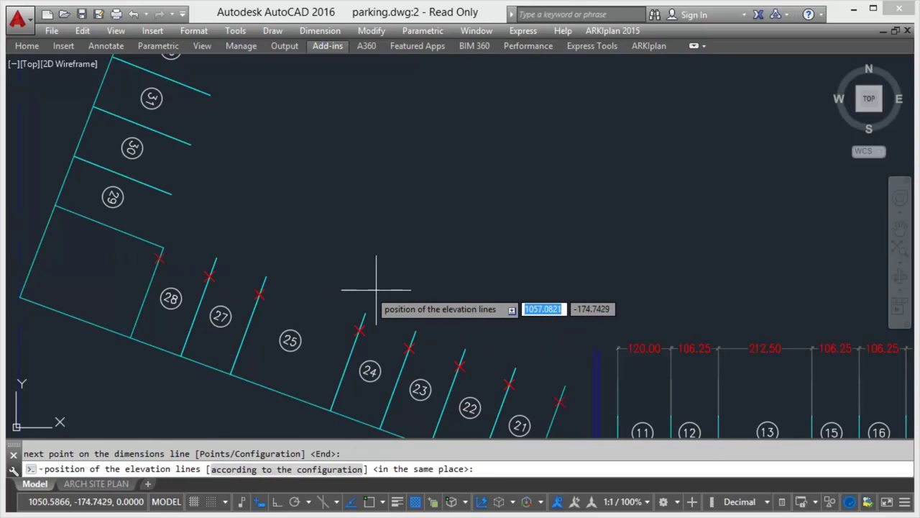
left_click(376, 261)
scroll(475, 338, "down", 2)
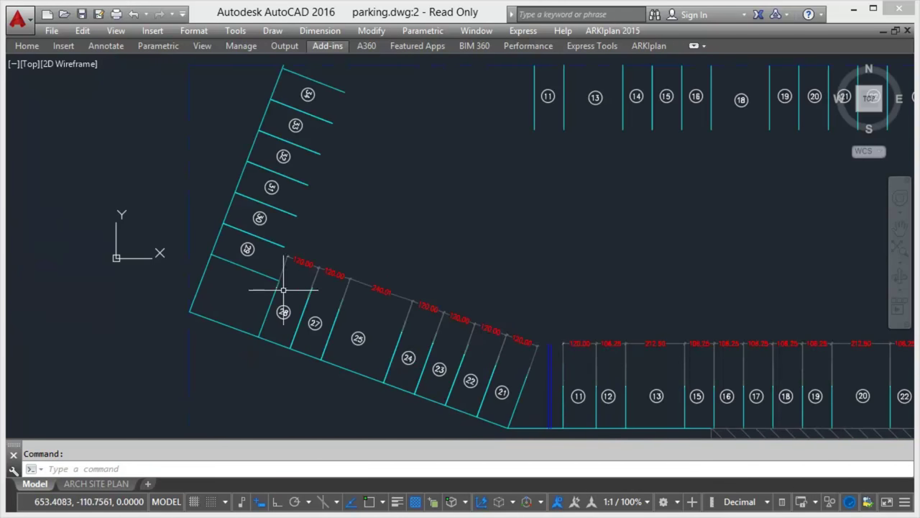
Dimension the second angled row, stalls 29–34, giving 120.00, 240.00 and 120.03.
key("Return")
left_click(247, 288)
left_click(323, 82)
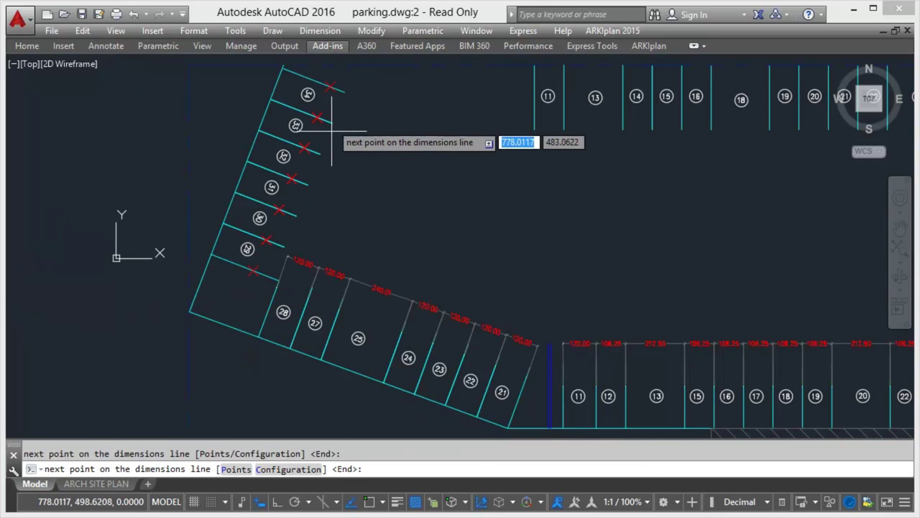
key("Return")
scroll(319, 148, "up", 5)
scroll(284, 168, "down", 2)
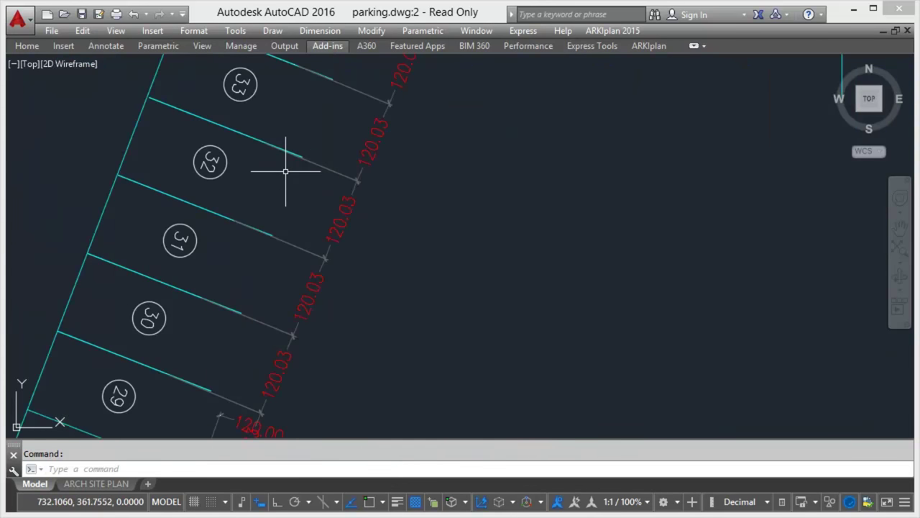
scroll(194, 263, "down", 5)
key("Return")
left_click(360, 202)
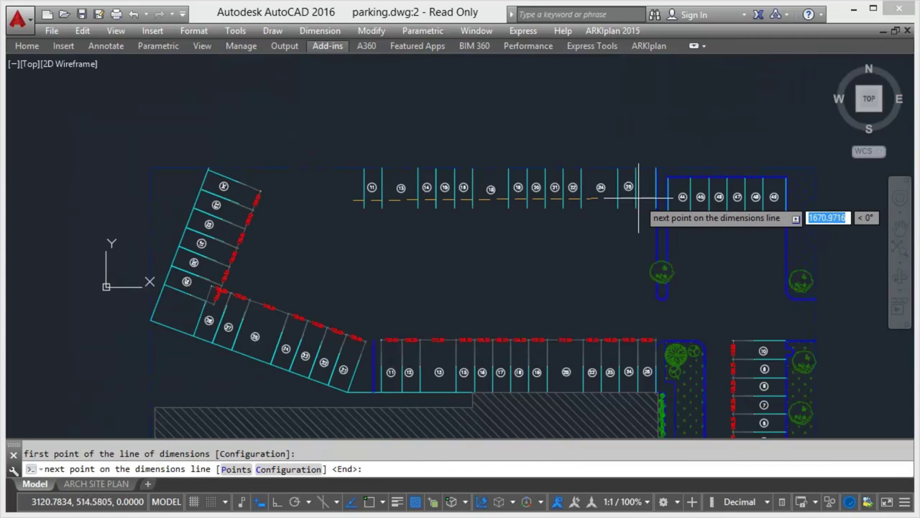
With Ortho on, chain-dimension the top stall row through stall 25 (212.50, 106.25, 118.08).
key("F8")
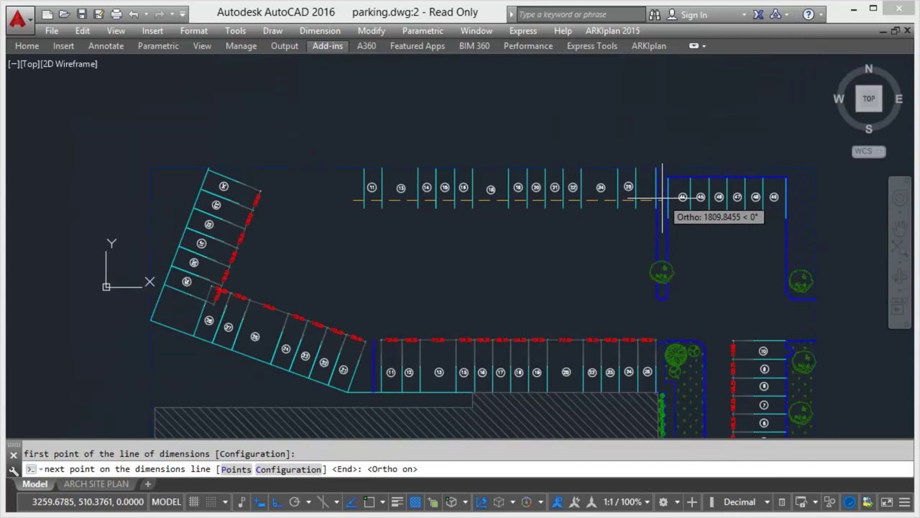
left_click(660, 201)
key("Return")
left_click(540, 224)
Add a red chain beneath stalls 44–49 (133.09, 106.25, 132.84) and end the command.
key("Return")
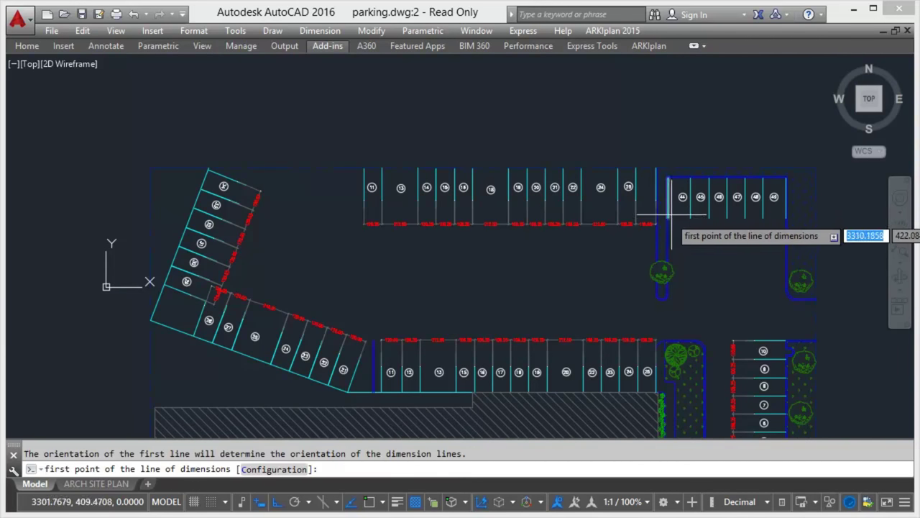
left_click(663, 213)
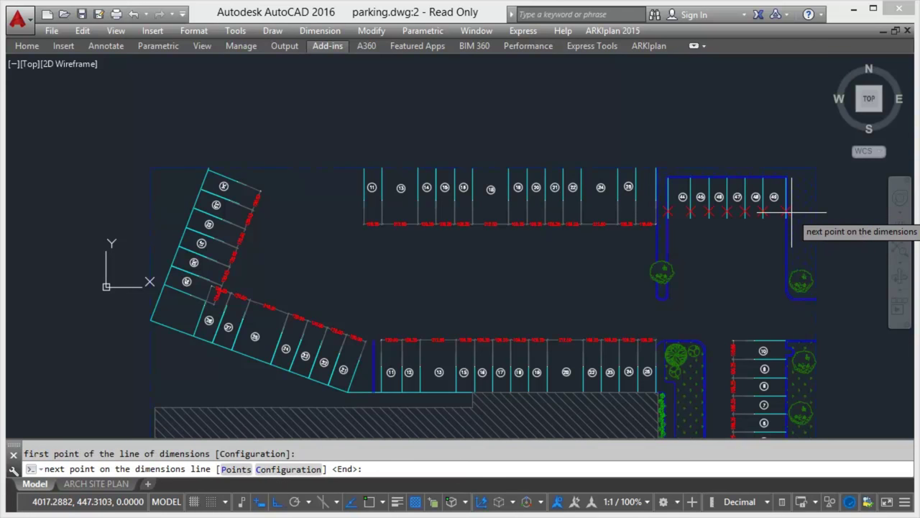
left_click(762, 209)
key("Return")
left_click(729, 231)
key("Return")
scroll(747, 237, "up", 8)
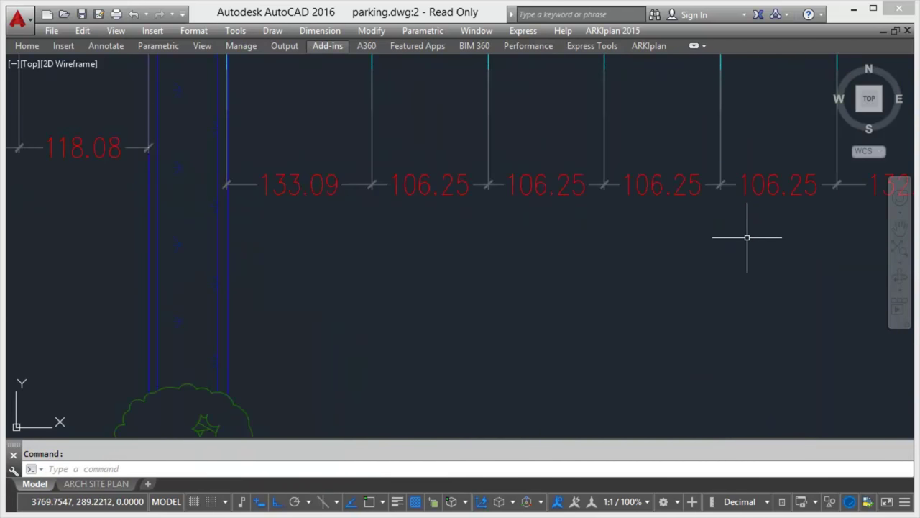
scroll(625, 113, "down", 3)
scroll(576, 130, "down", 3)
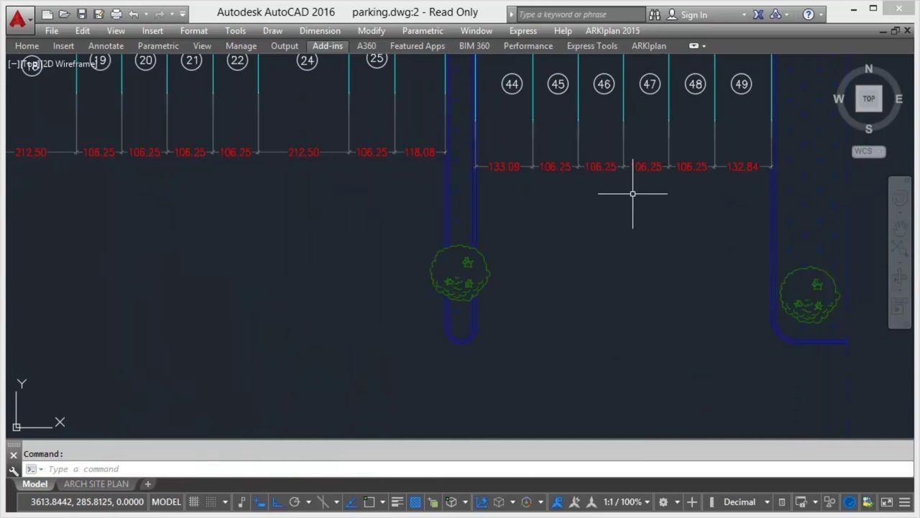